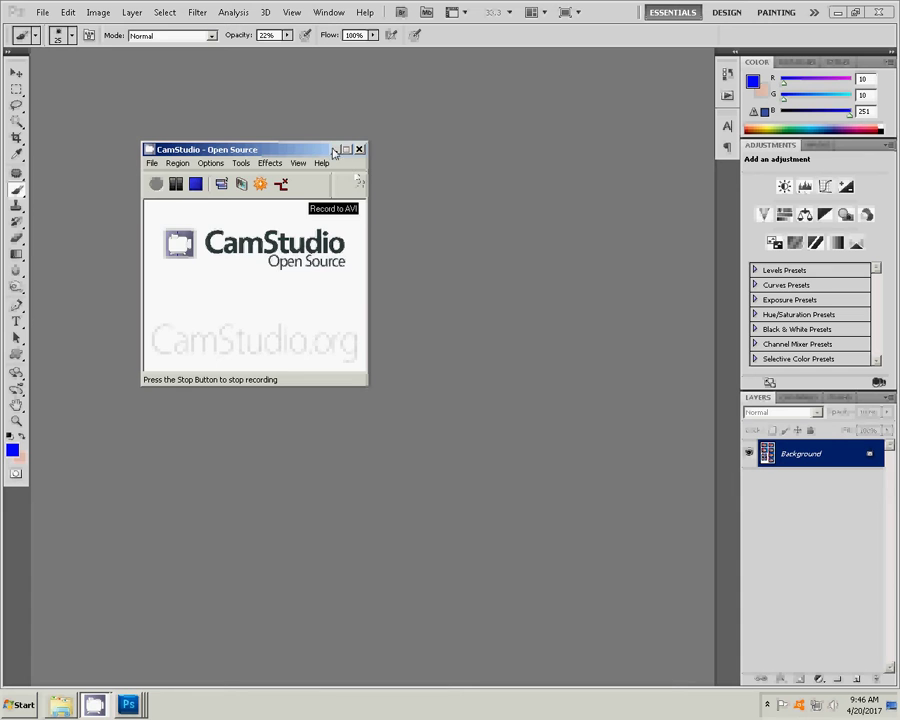
Open the camera photo DSC_0024 from the DCIM folder in Photoshop.
{"action": "left_click", "coordinate": [335, 149]}
{"action": "left_click", "coordinate": [95, 705]}
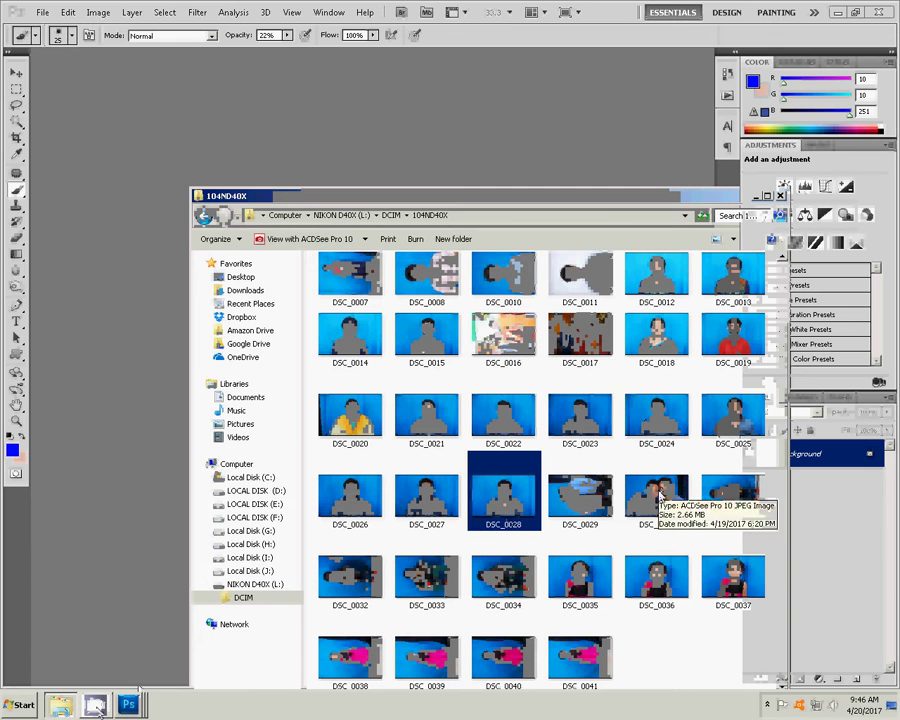
{"action": "left_click", "coordinate": [657, 414]}
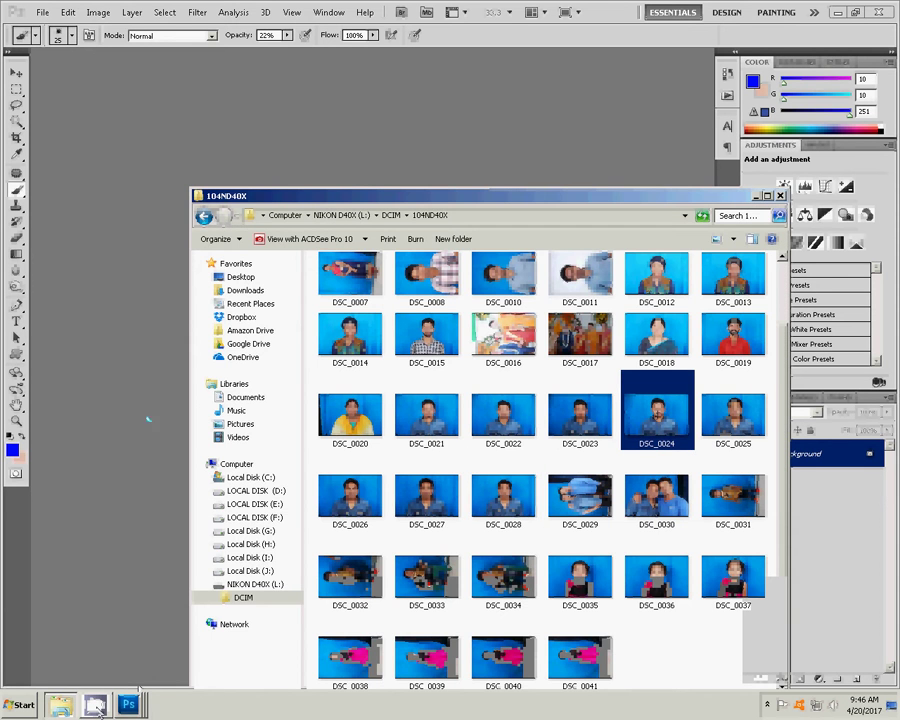
{"action": "left_click_drag", "start_coordinate": [117, 424], "coordinate": [120, 424]}
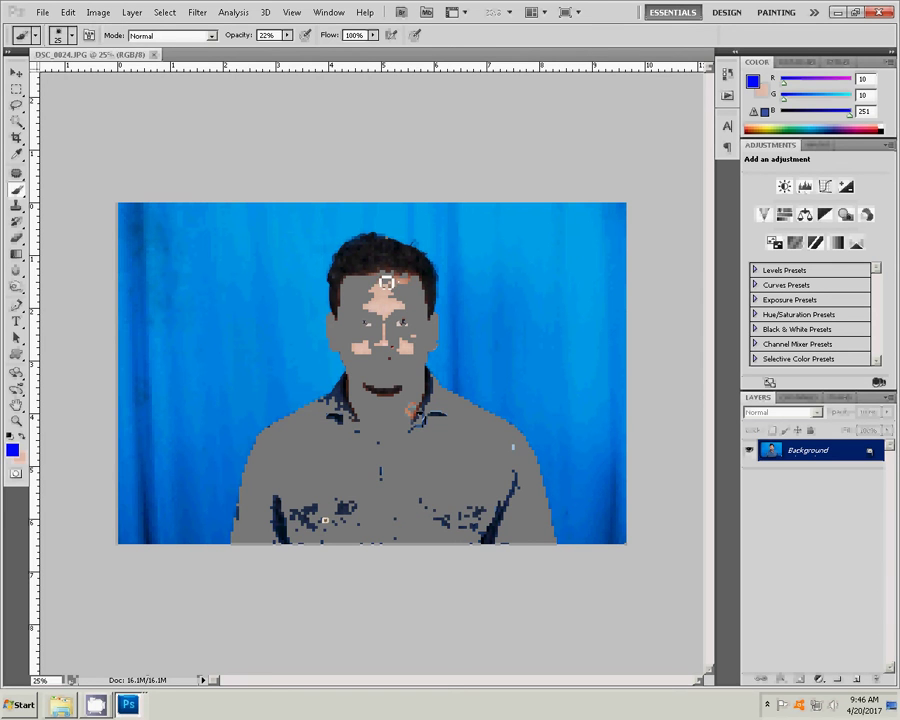
Crop the photo to a 3.4 × 4.4 cm, 300 ppi head-and-shoulders passport frame.
{"action": "key", "text": "c"}
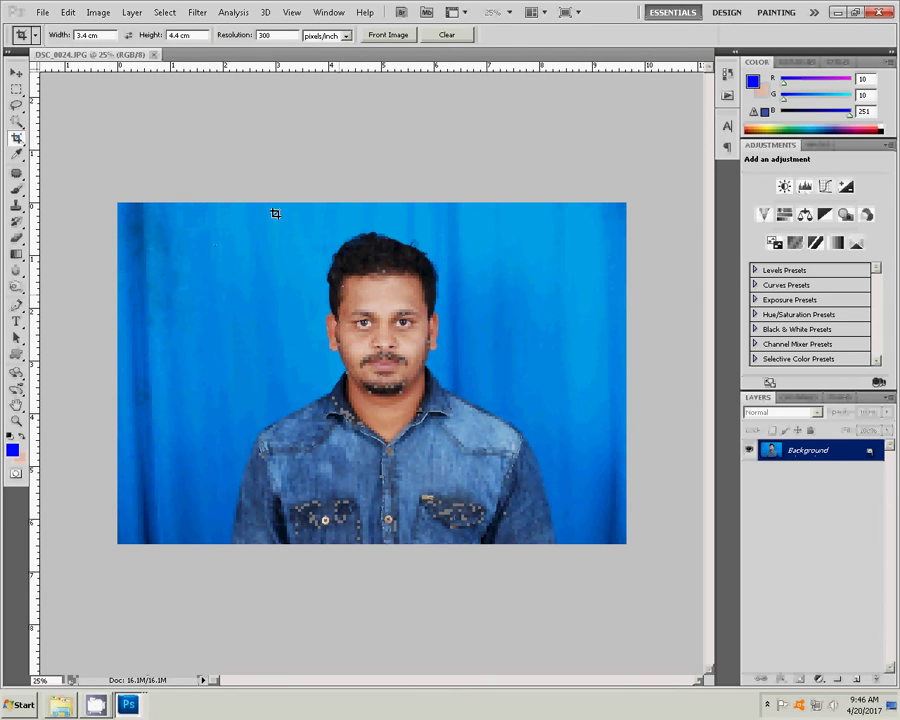
{"action": "left_click_drag", "start_coordinate": [267, 201], "coordinate": [556, 521]}
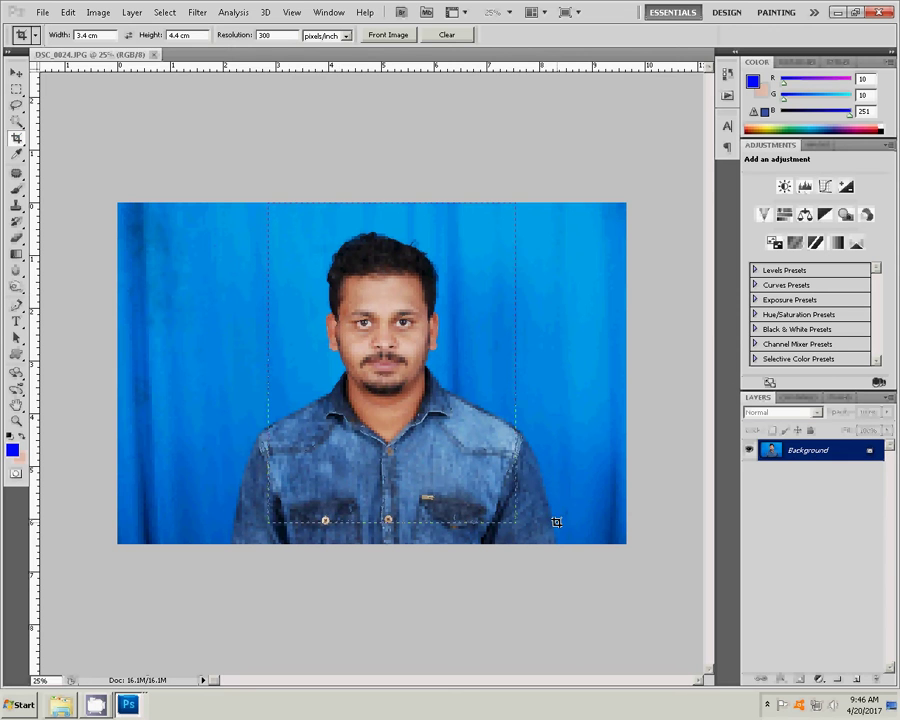
{"action": "left_click", "coordinate": [707, 36]}
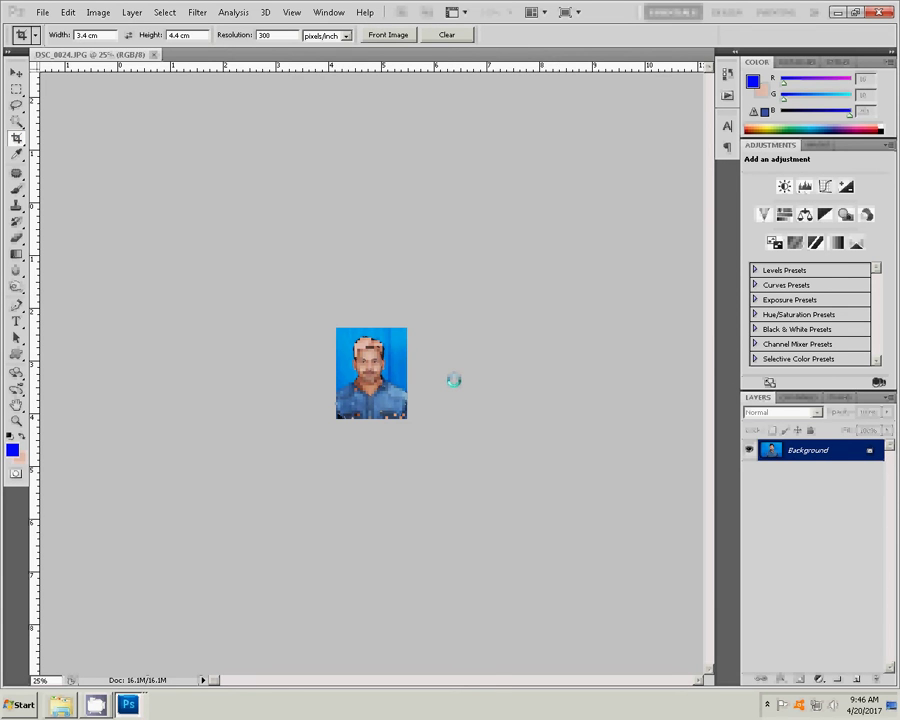
Zoom to 300% on the head and clone the stray hair curl out with blue background.
{"action": "key", "text": "z"}
{"action": "right_click", "coordinate": [354, 372]}
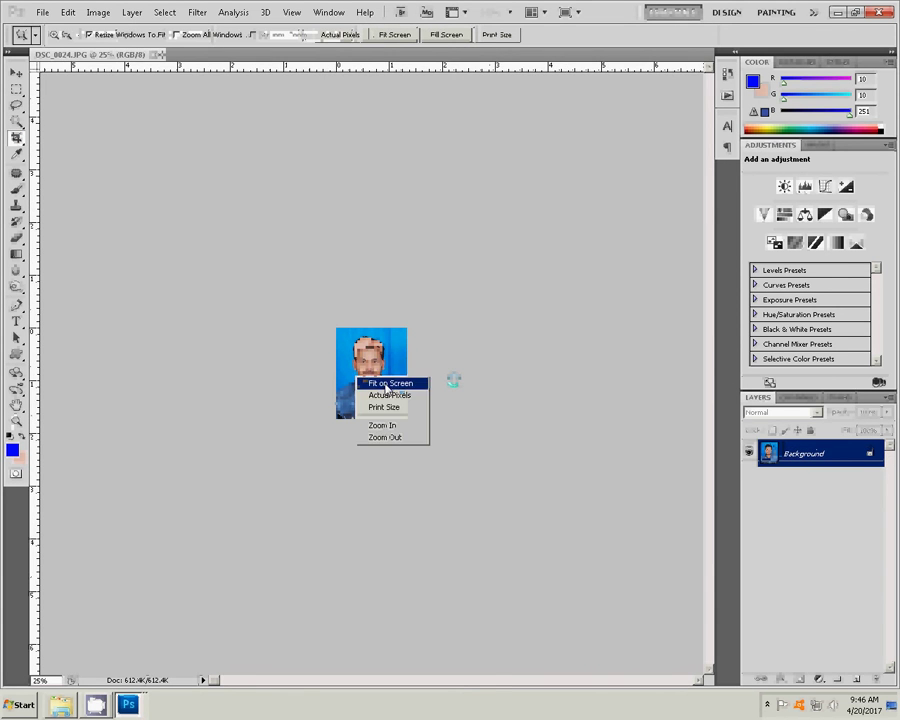
{"action": "left_click", "coordinate": [390, 374]}
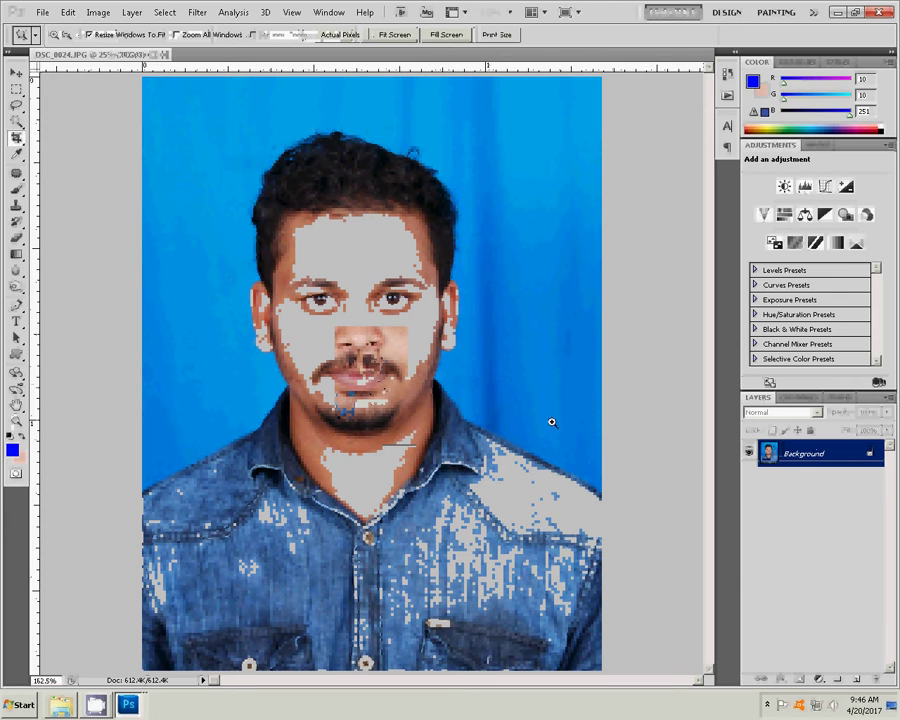
{"action": "left_click", "coordinate": [436, 200]}
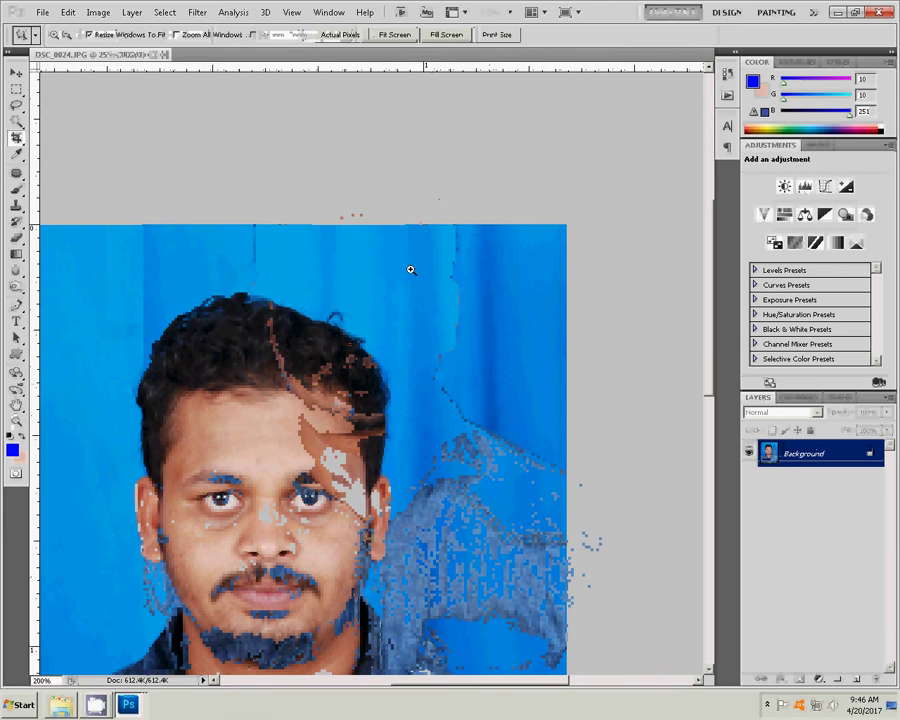
{"action": "left_click", "coordinate": [478, 317]}
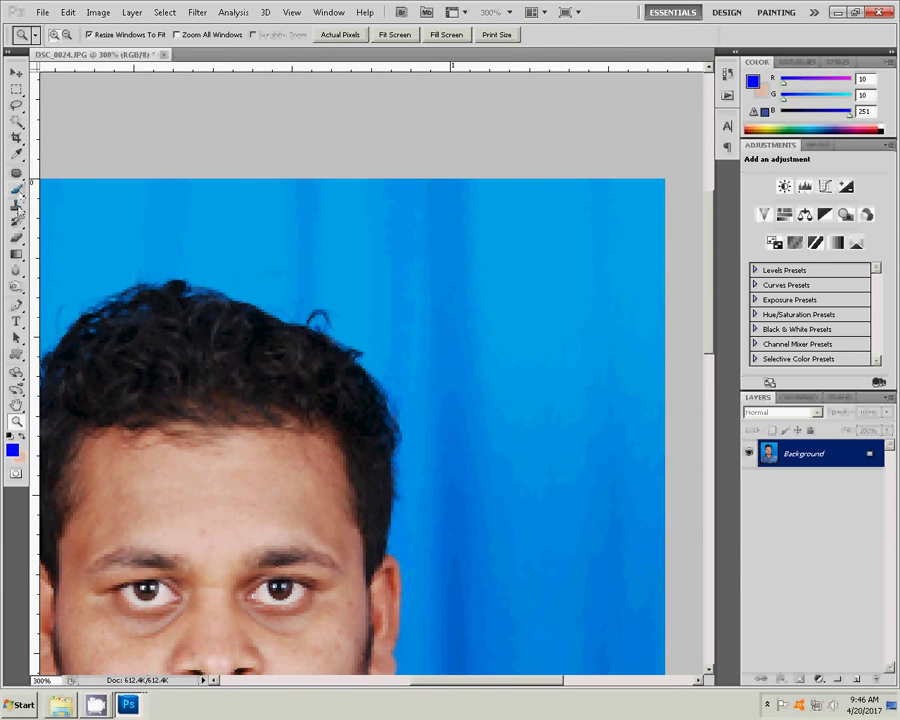
{"action": "left_click", "coordinate": [16, 205]}
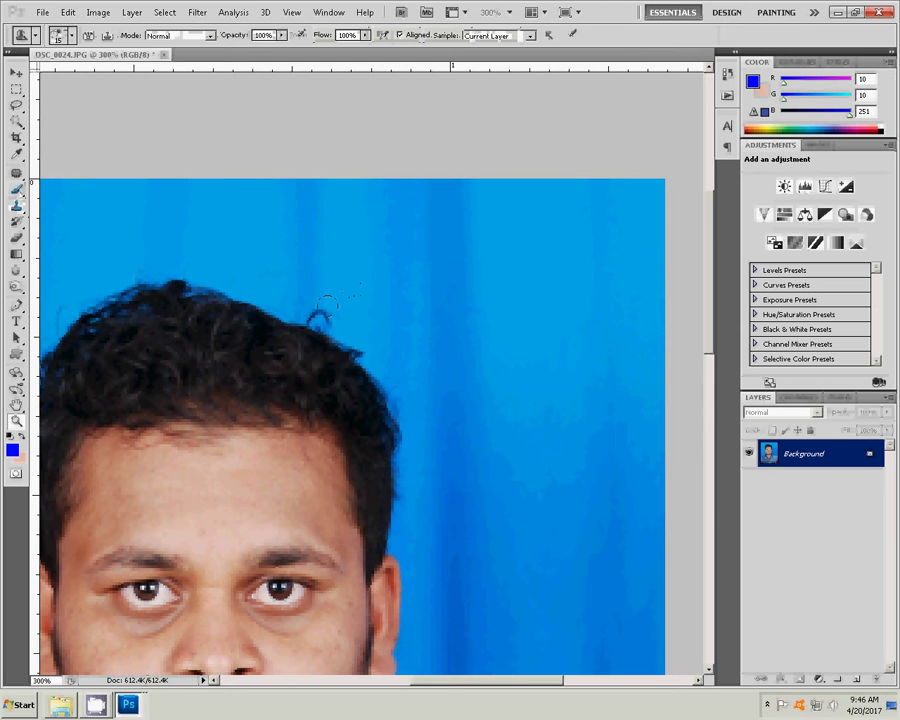
{"action": "left_click_drag", "start_coordinate": [326, 302], "coordinate": [313, 311]}
{"action": "left_click", "coordinate": [16, 421]}
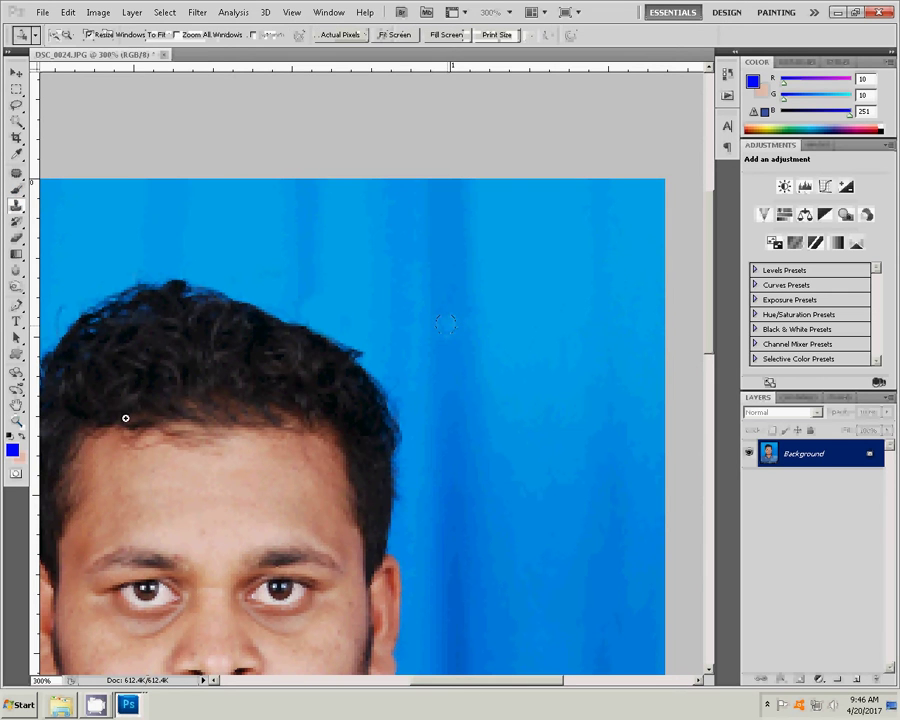
{"action": "right_click", "coordinate": [305, 333]}
{"action": "left_click", "coordinate": [318, 334]}
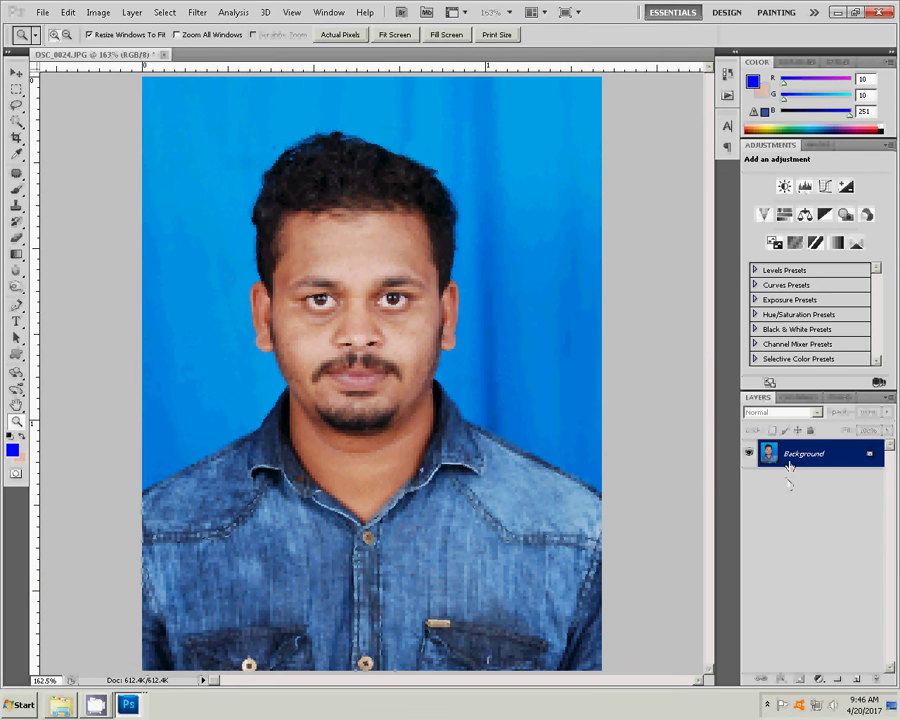
Duplicate the Background layer as Background copy.
{"action": "right_click", "coordinate": [786, 454]}
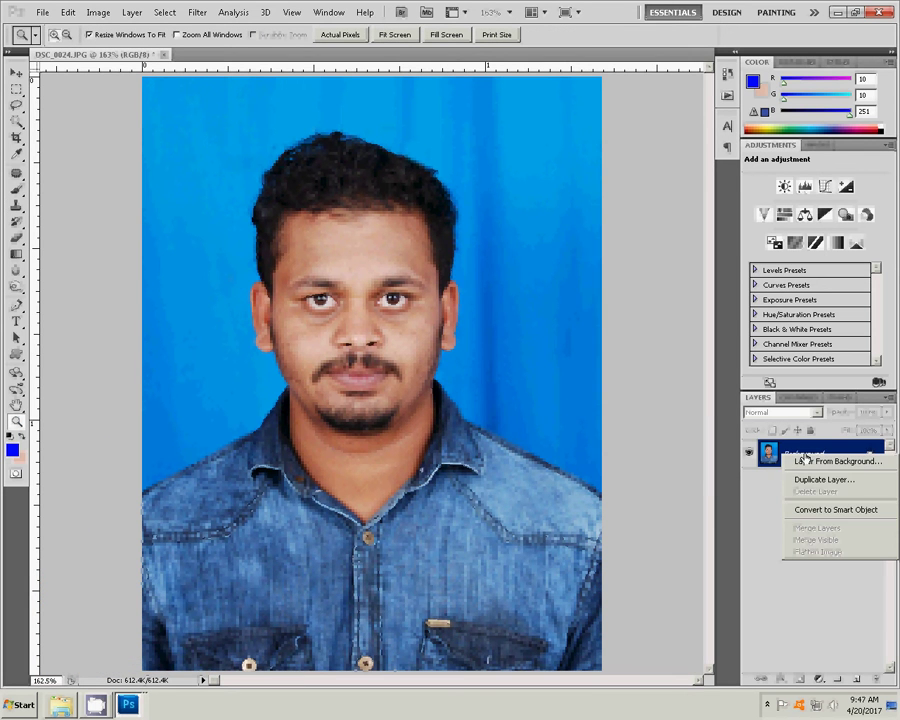
{"action": "left_click", "coordinate": [830, 484]}
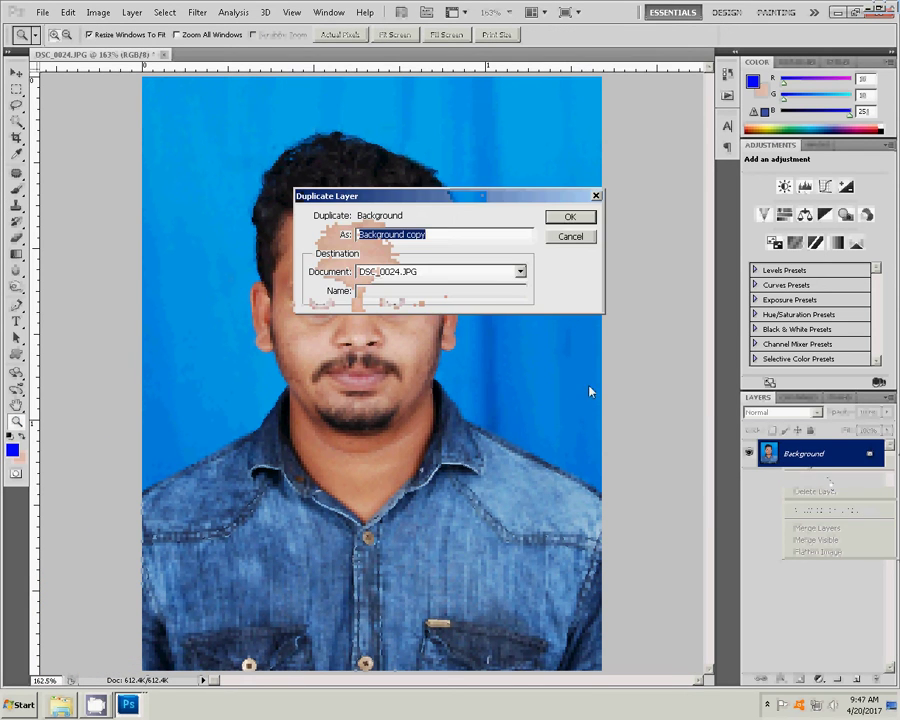
{"action": "left_click", "coordinate": [567, 219]}
Apply Smart Blur (radius 3, threshold 25) to the original Background layer.
{"action": "left_click", "coordinate": [816, 482]}
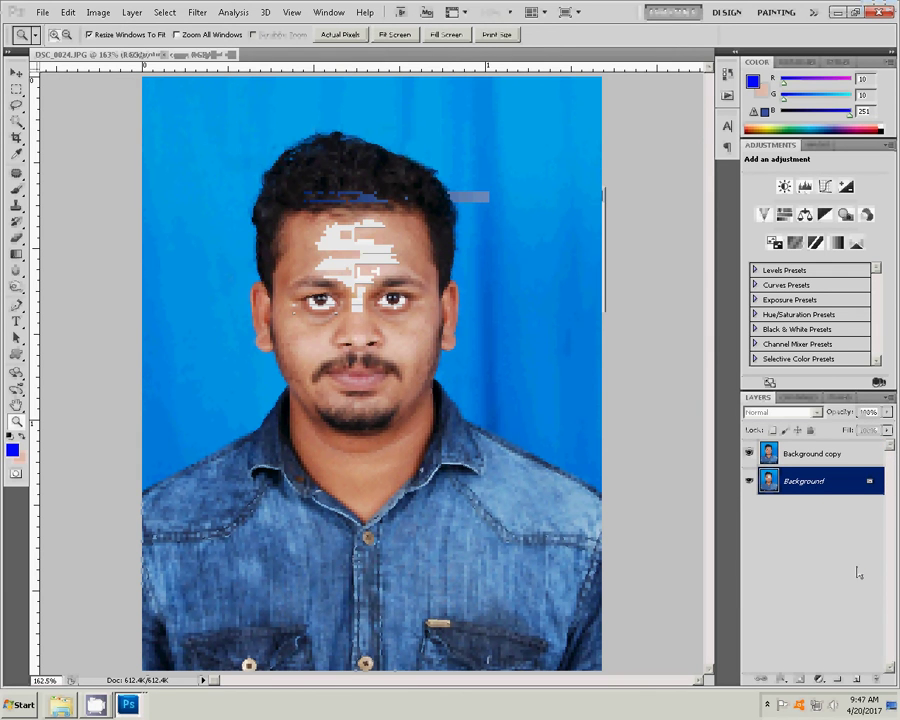
{"action": "left_click", "coordinate": [197, 12]}
{"action": "mouse_move", "coordinate": [203, 129]}
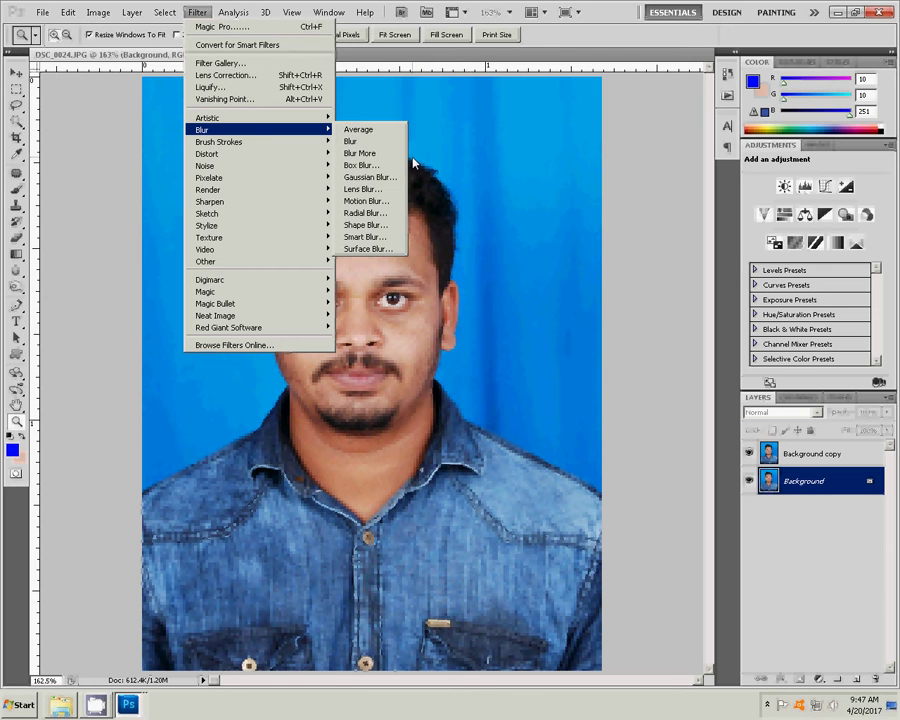
{"action": "left_click", "coordinate": [366, 237]}
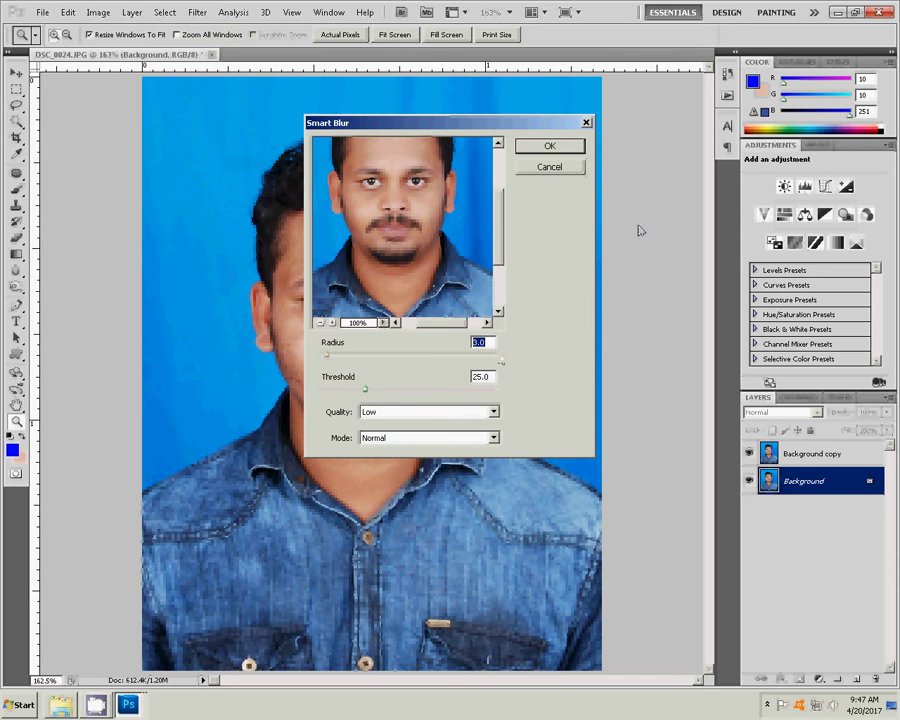
{"action": "left_click", "coordinate": [547, 146]}
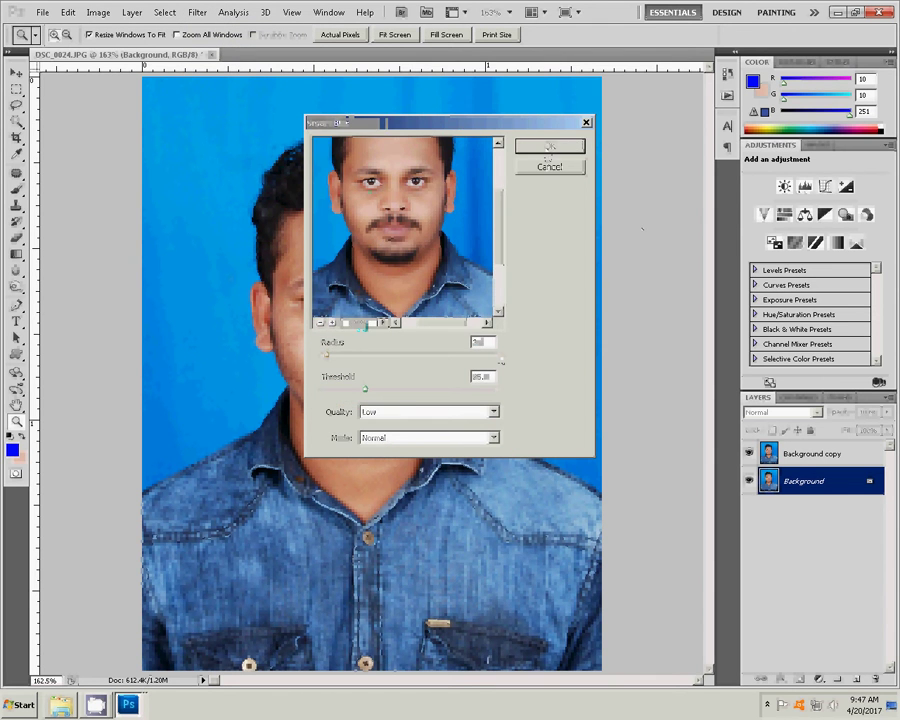
{"action": "left_click", "coordinate": [770, 456]}
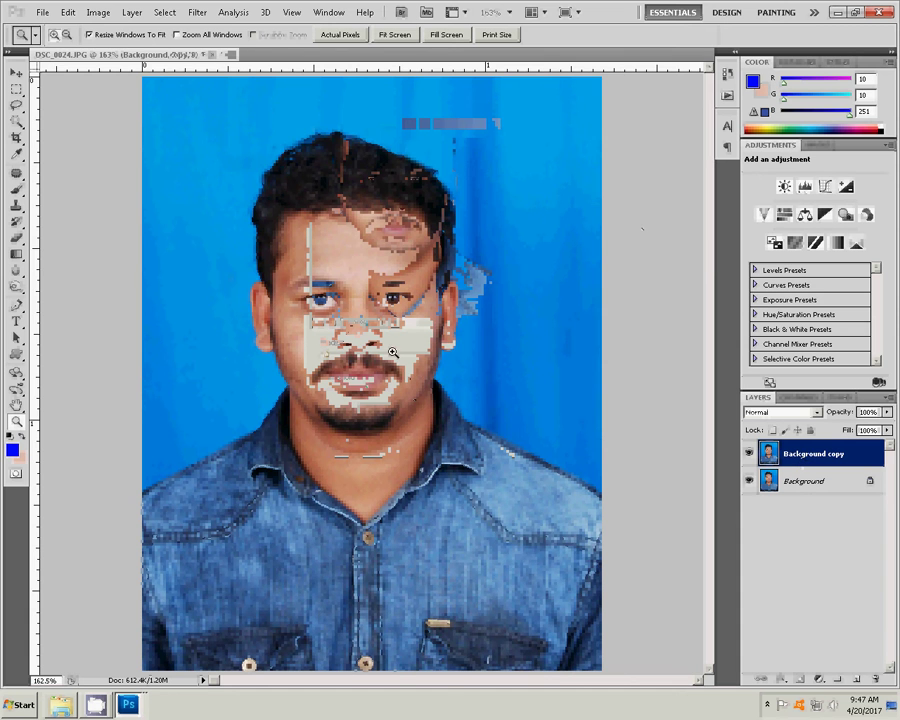
Zoom in and set up the Eraser at 50% opacity with a 16 px, 22% hardness brush.
{"action": "left_click", "coordinate": [414, 294]}
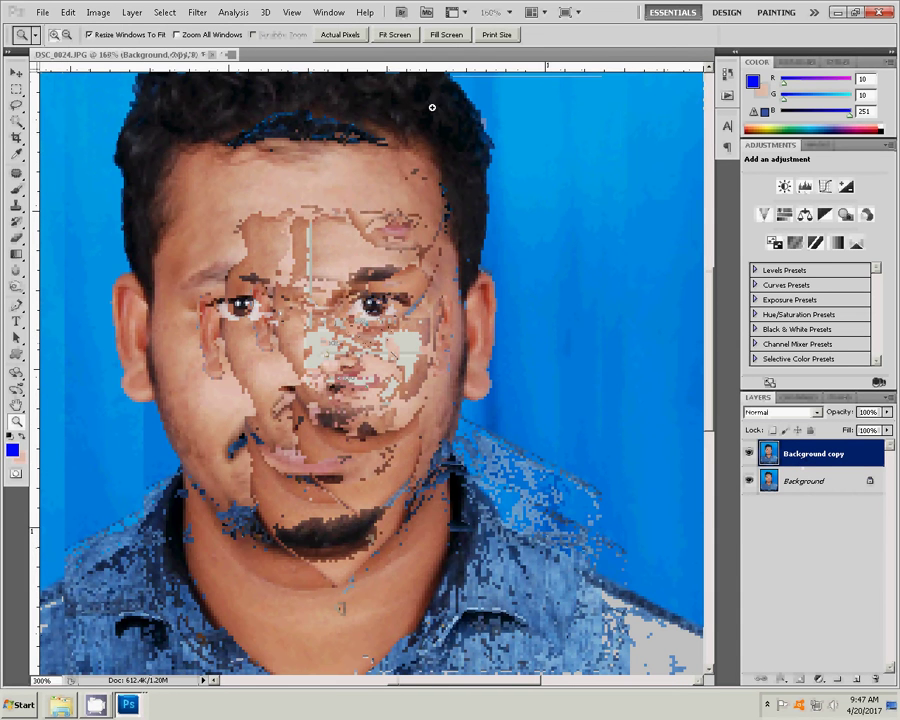
{"action": "left_click", "coordinate": [17, 238]}
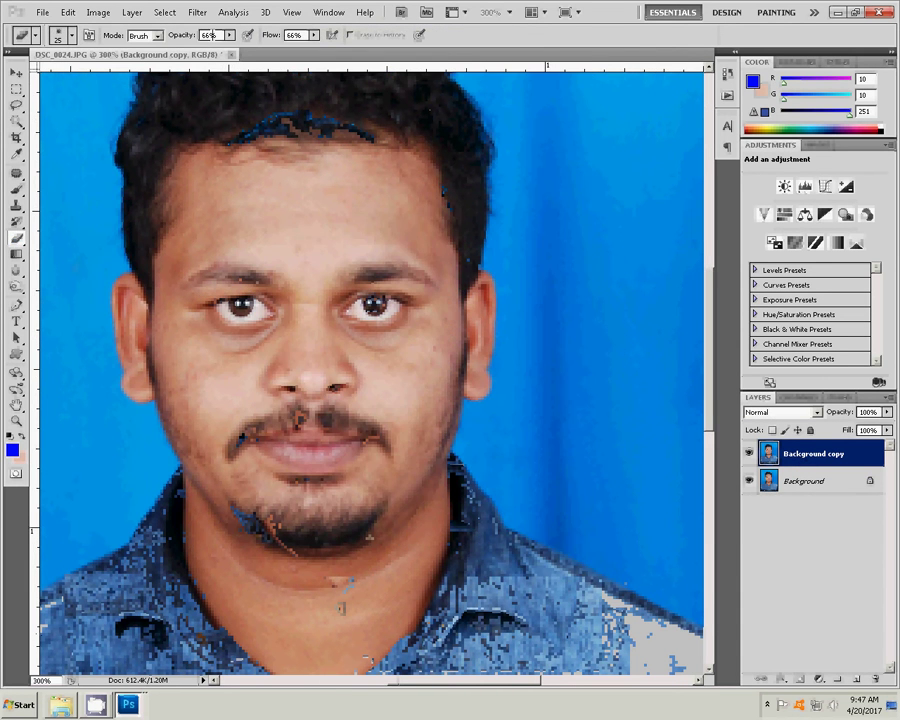
{"action": "type", "text": "50"}
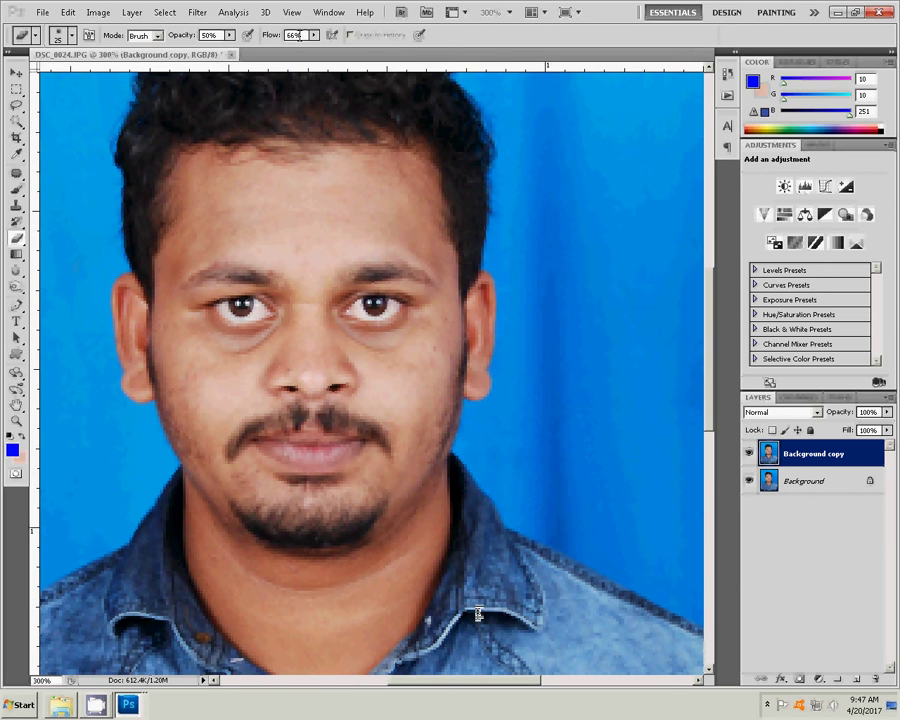
{"action": "right_click", "coordinate": [304, 187]}
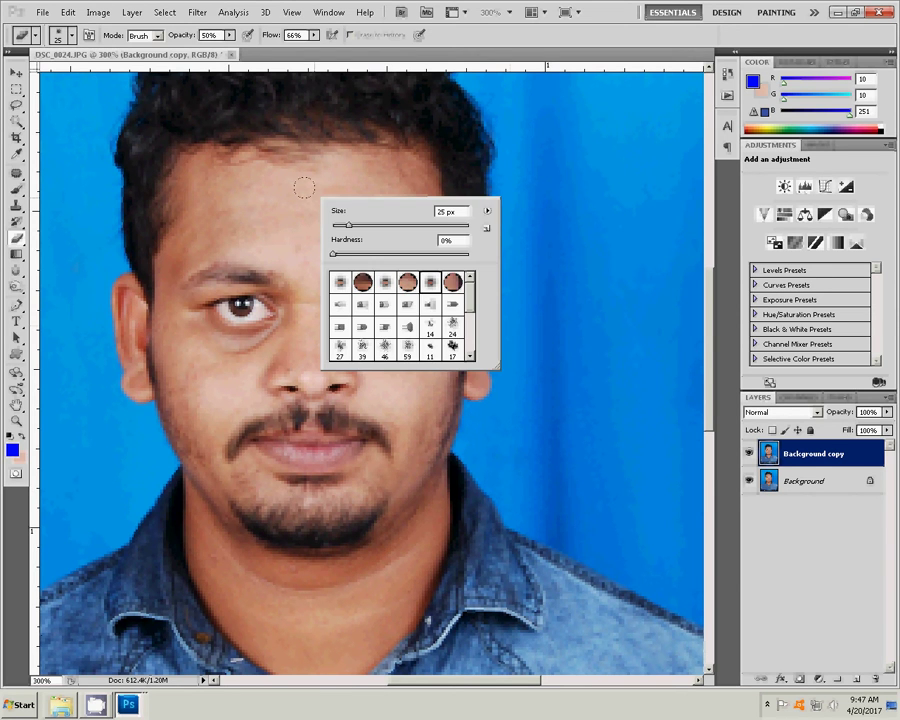
{"action": "left_click", "coordinate": [430, 284]}
{"action": "left_click_drag", "start_coordinate": [410, 240], "coordinate": [414, 241]}
{"action": "type", "text": "22"}
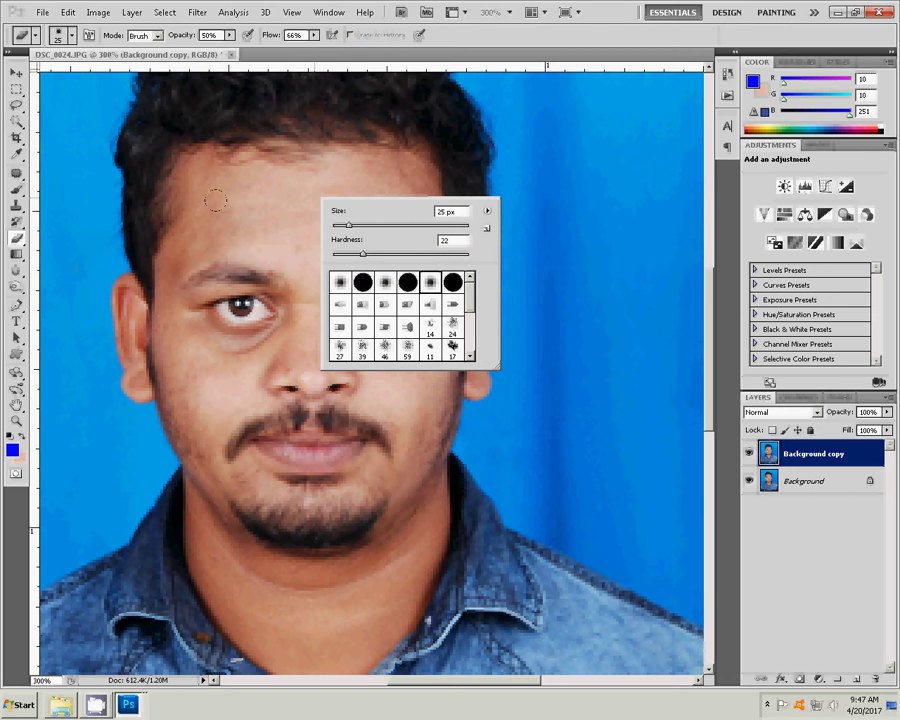
{"action": "right_click", "coordinate": [553, 186]}
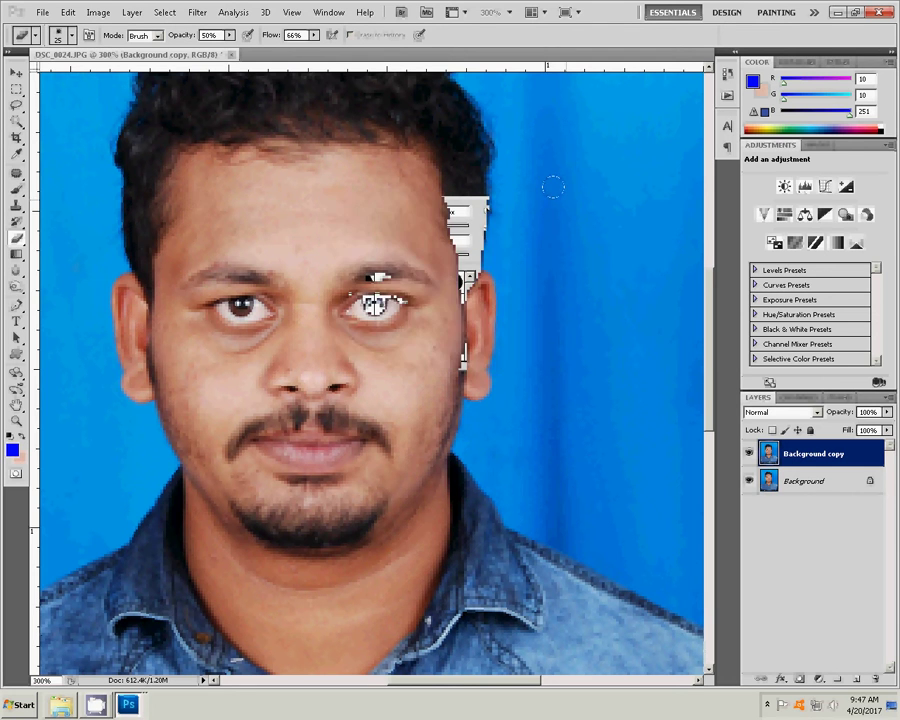
{"action": "left_click_drag", "start_coordinate": [598, 228], "coordinate": [593, 229]}
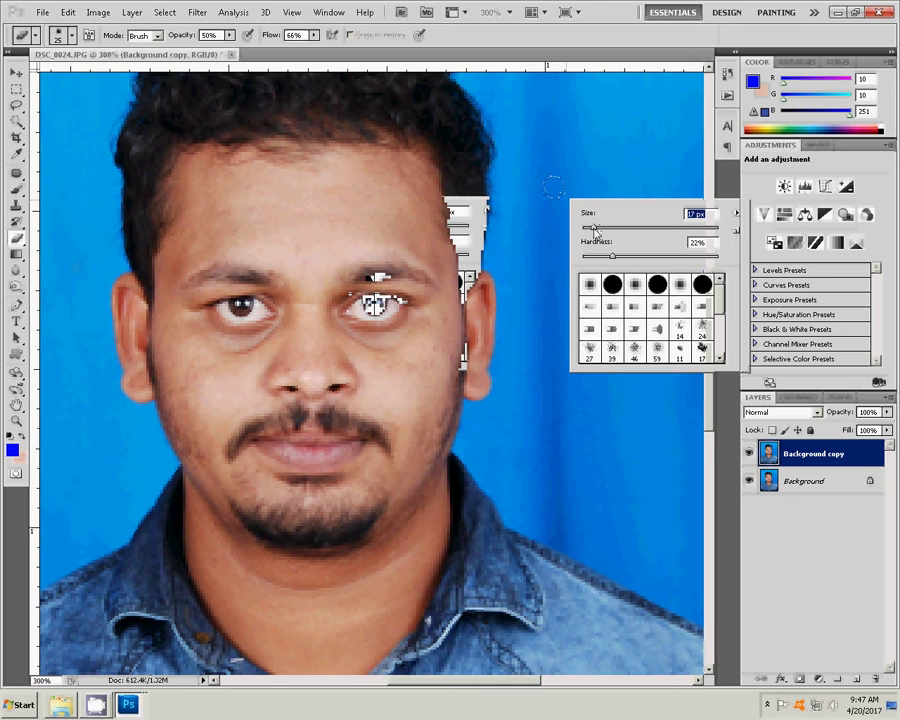
{"action": "key", "text": "Return"}
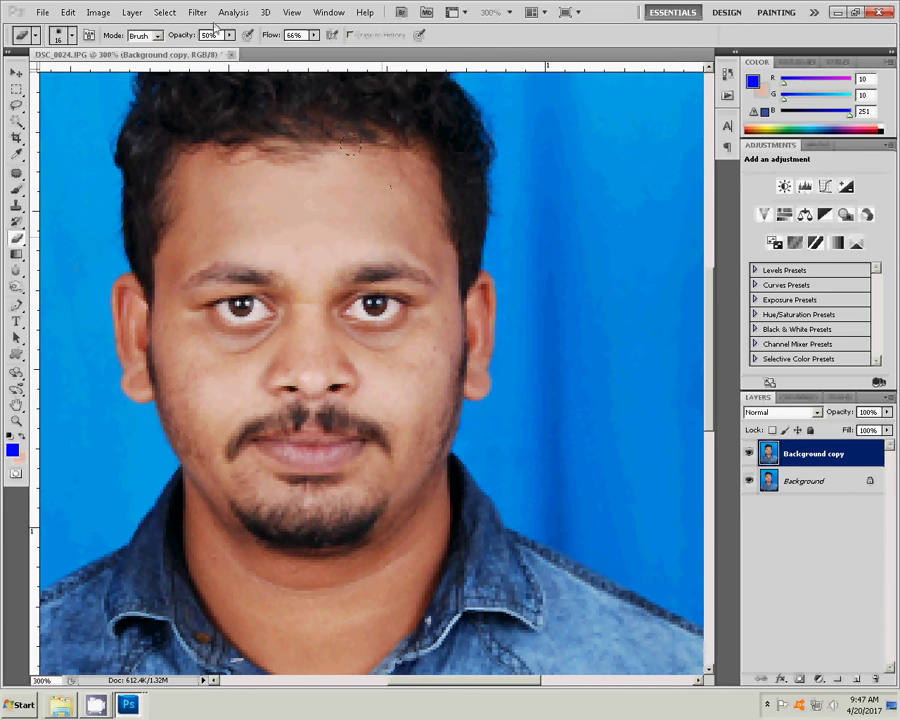
Erase the face skin on Background copy at 66% opacity to reveal the smoothed layer.
{"action": "key", "text": "Return"}
{"action": "type", "text": "66"}
{"action": "right_click", "coordinate": [838, 485]}
{"action": "left_click", "coordinate": [820, 618]}
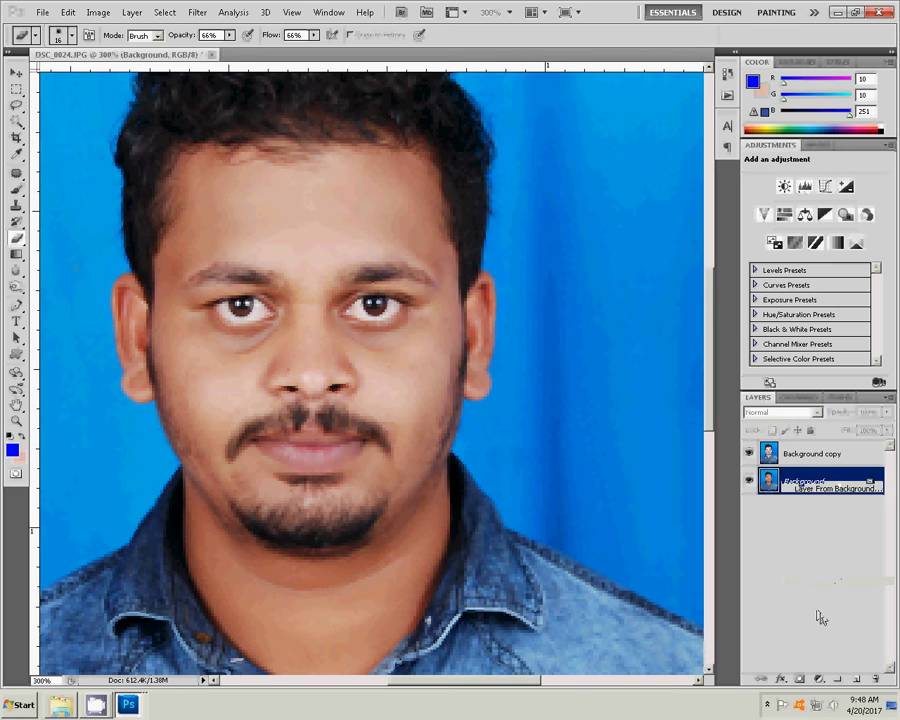
{"action": "left_click", "coordinate": [822, 455]}
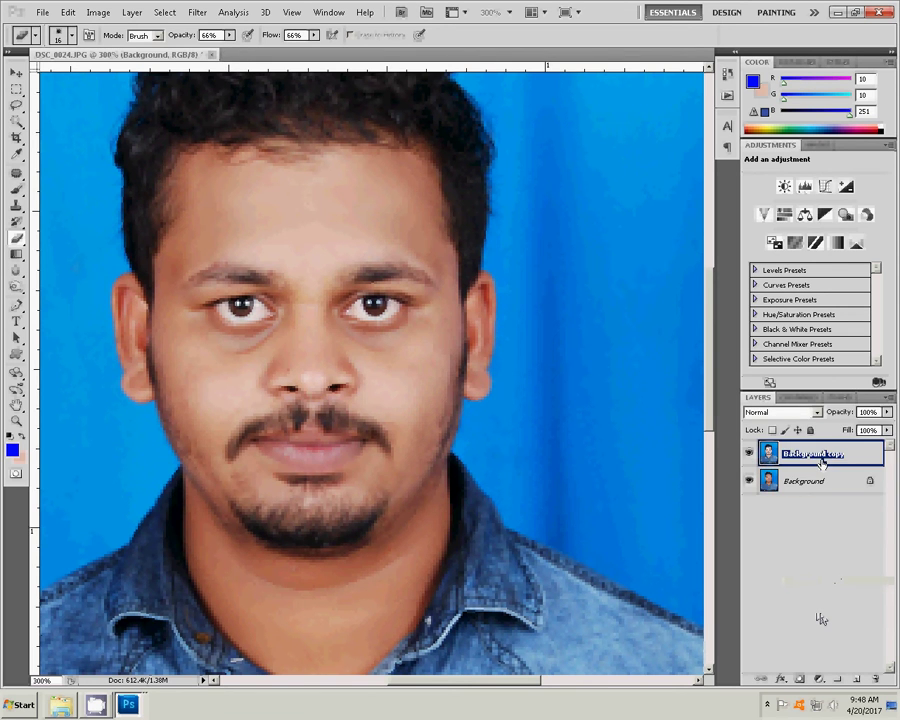
{"action": "right_click", "coordinate": [822, 458]}
Merge Background copy down, zoom in on the chin, and heal a blemish beside the left eye.
{"action": "left_click", "coordinate": [822, 424]}
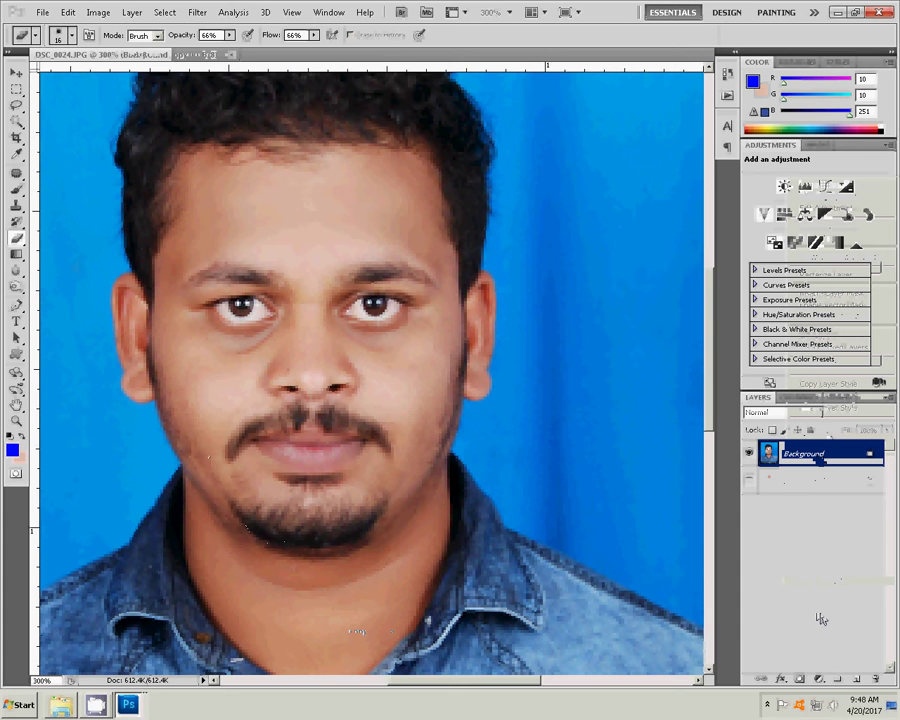
{"action": "key", "text": "z"}
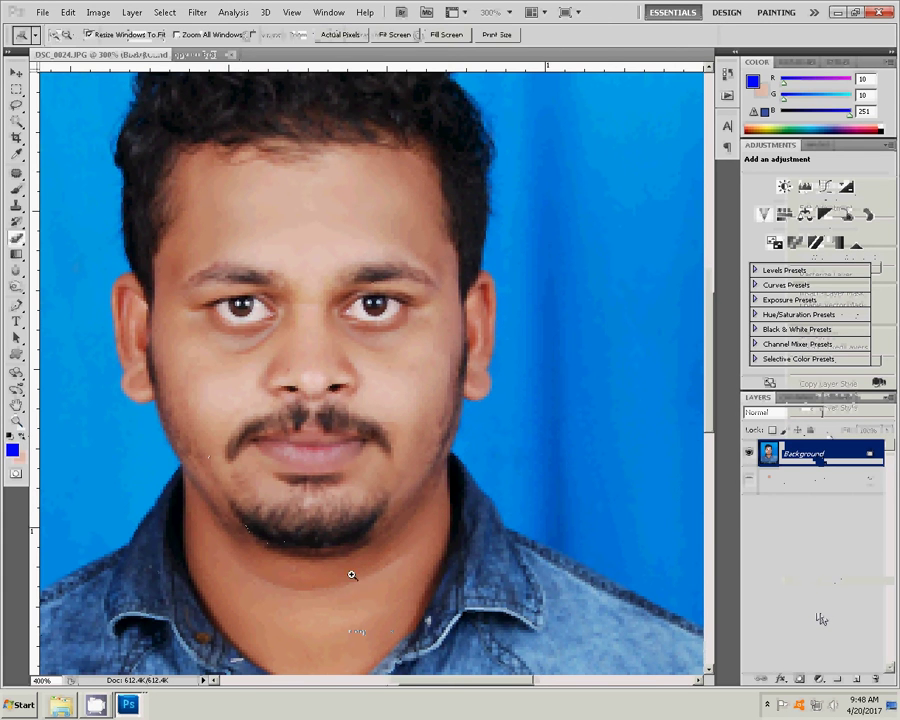
{"action": "left_click", "coordinate": [313, 552]}
{"action": "left_click", "coordinate": [313, 552]}
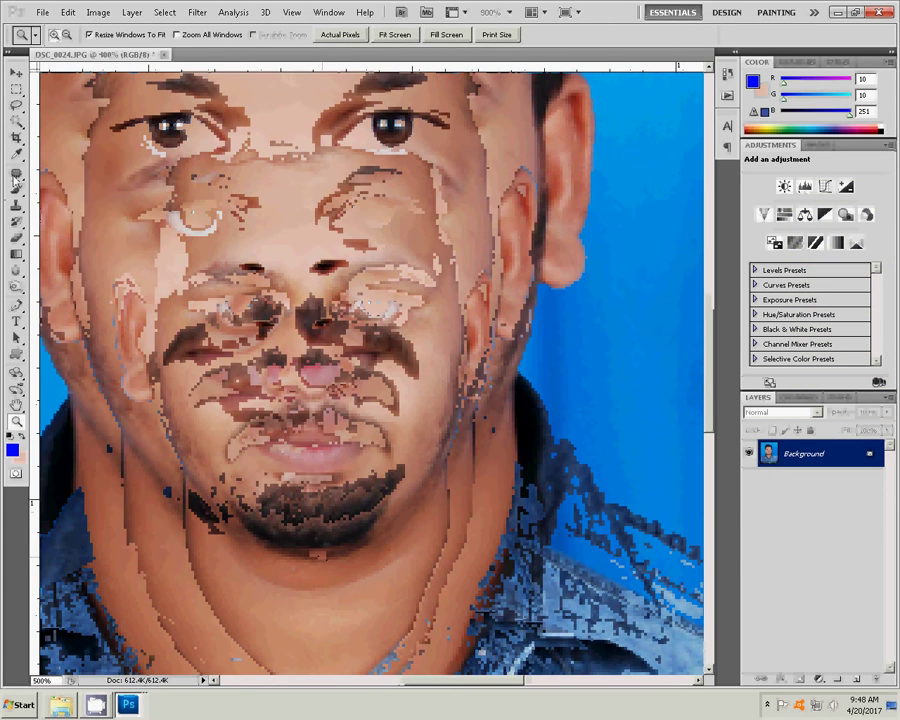
{"action": "left_click", "coordinate": [15, 175]}
{"action": "left_click", "coordinate": [55, 182]}
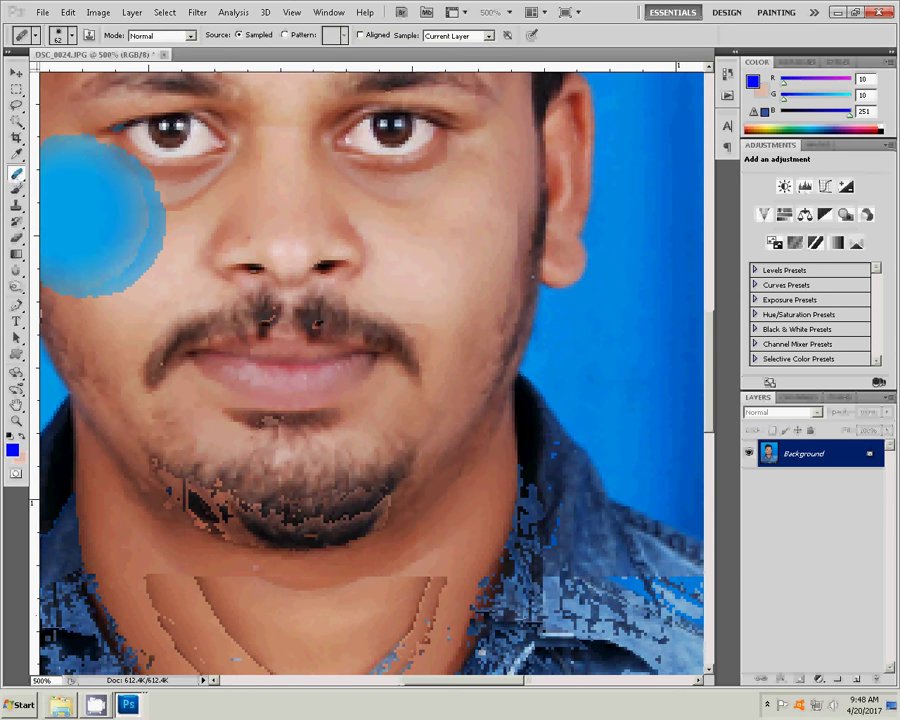
{"action": "left_click", "coordinate": [105, 215]}
Shrink the healing brush to 7 px and move the view up to the upper face.
{"action": "right_click", "coordinate": [252, 243]}
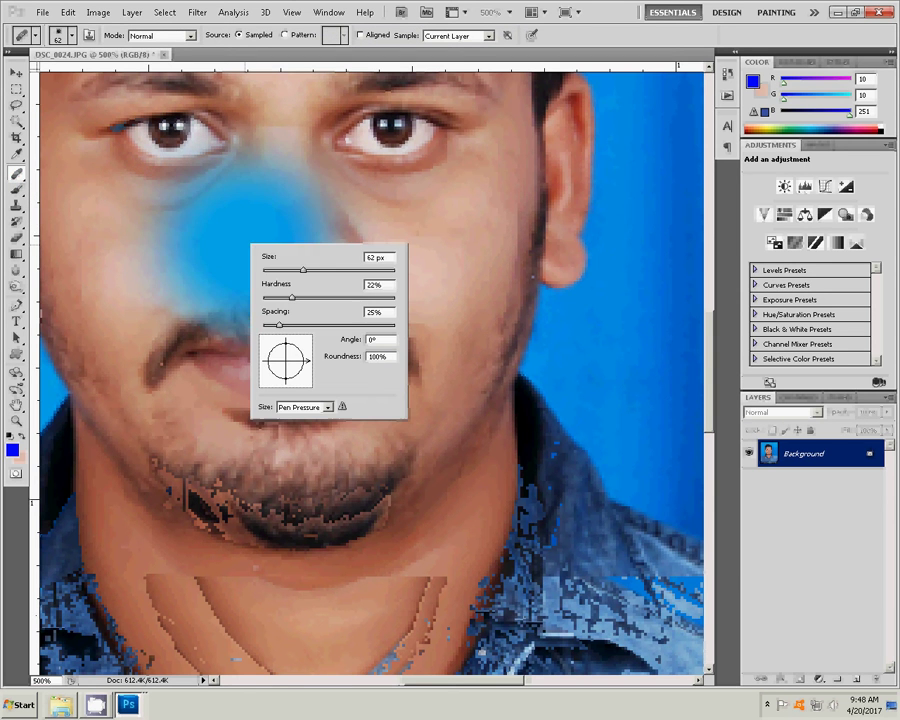
{"action": "left_click", "coordinate": [271, 271]}
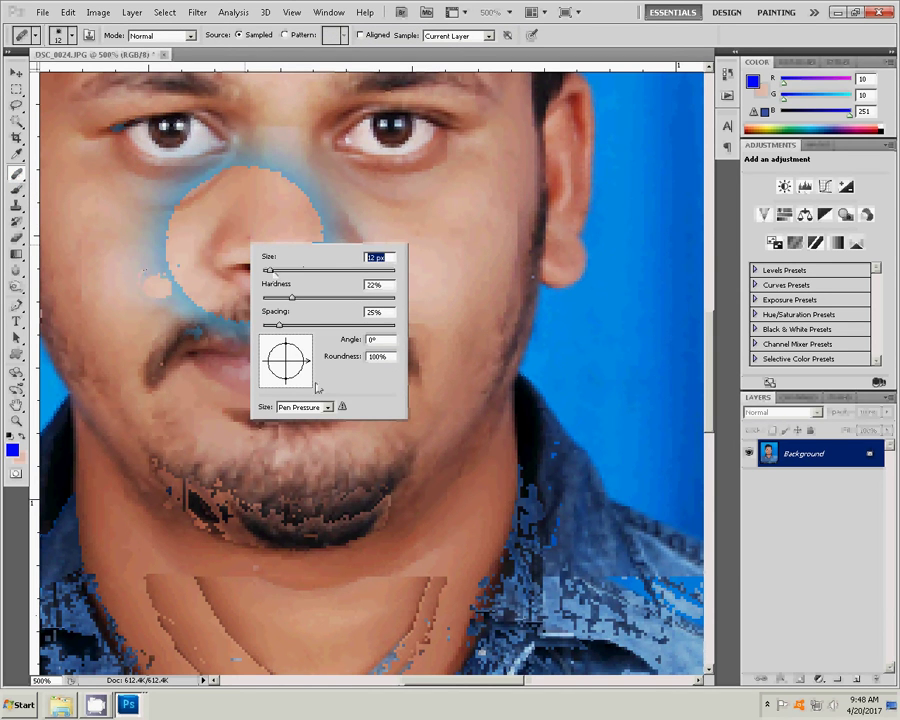
{"action": "left_click_drag", "start_coordinate": [269, 270], "coordinate": [265, 270]}
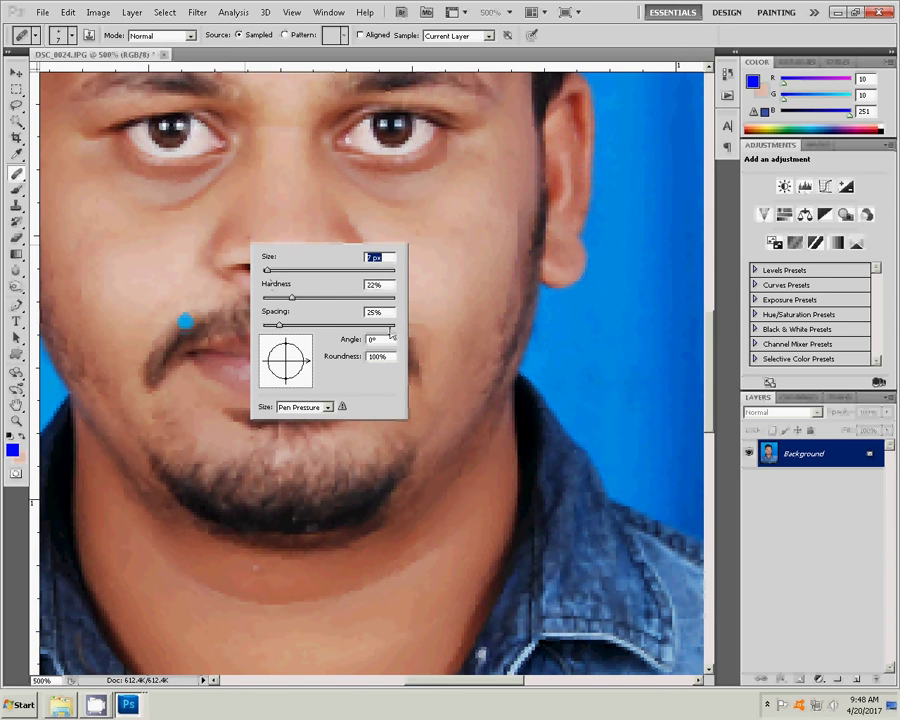
{"action": "key", "text": "Return"}
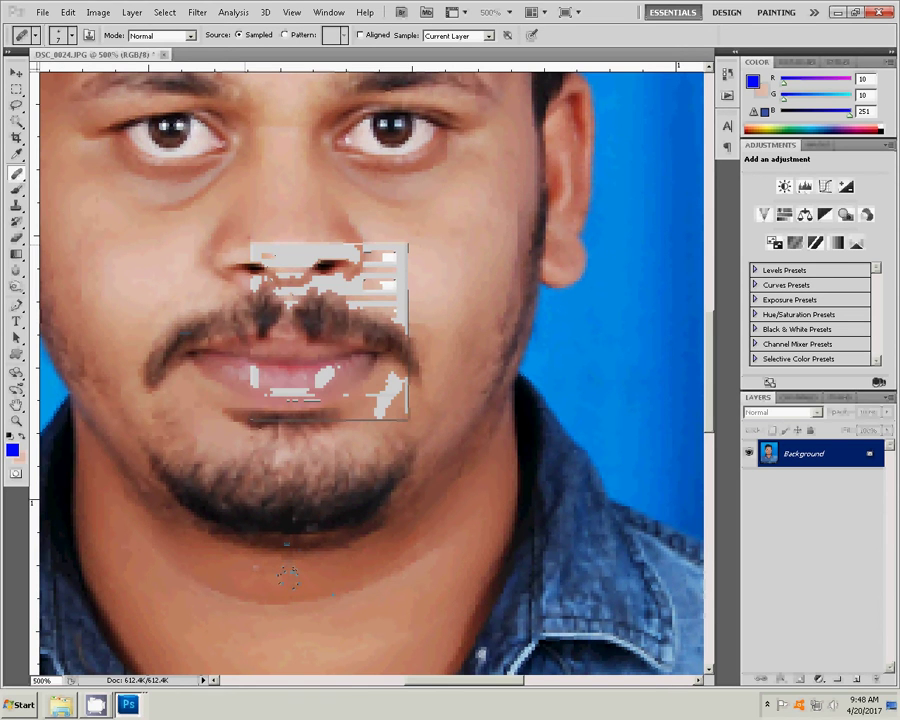
{"action": "left_click_drag", "start_coordinate": [287, 575], "coordinate": [349, 482]}
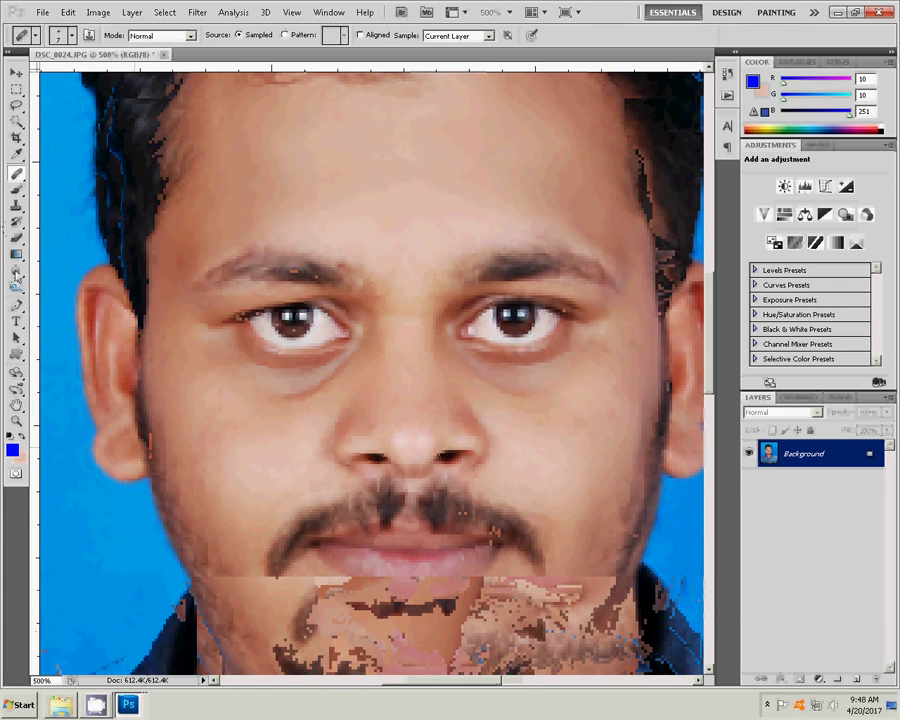
Soften the cheek and forehead skin with the Blur tool at 75% strength.
{"action": "left_click", "coordinate": [15, 271]}
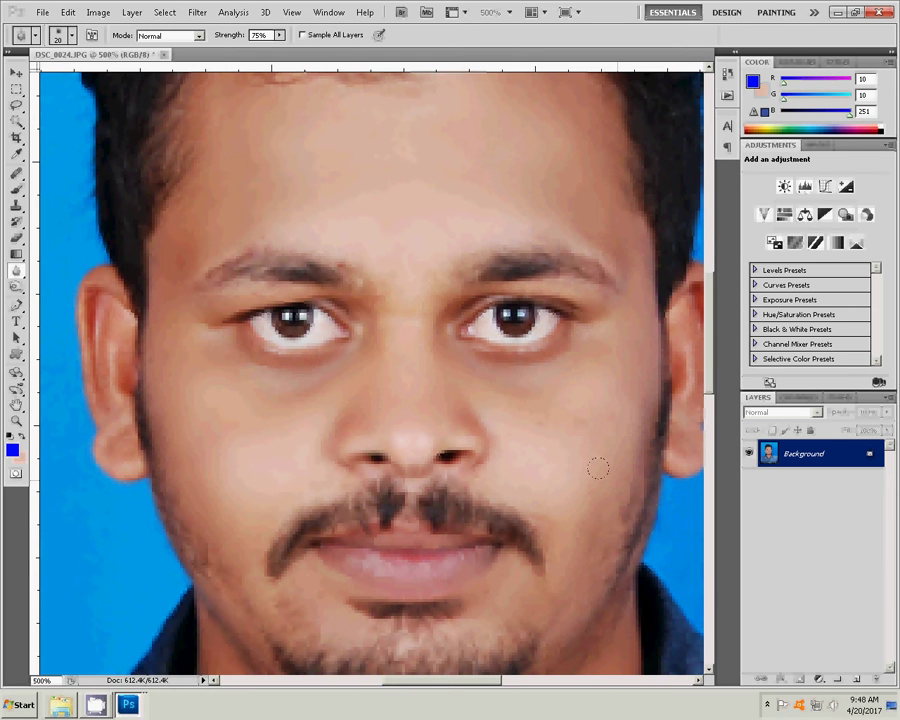
{"action": "scroll", "coordinate": [510, 418], "scroll_direction": "up", "scroll_amount": 2}
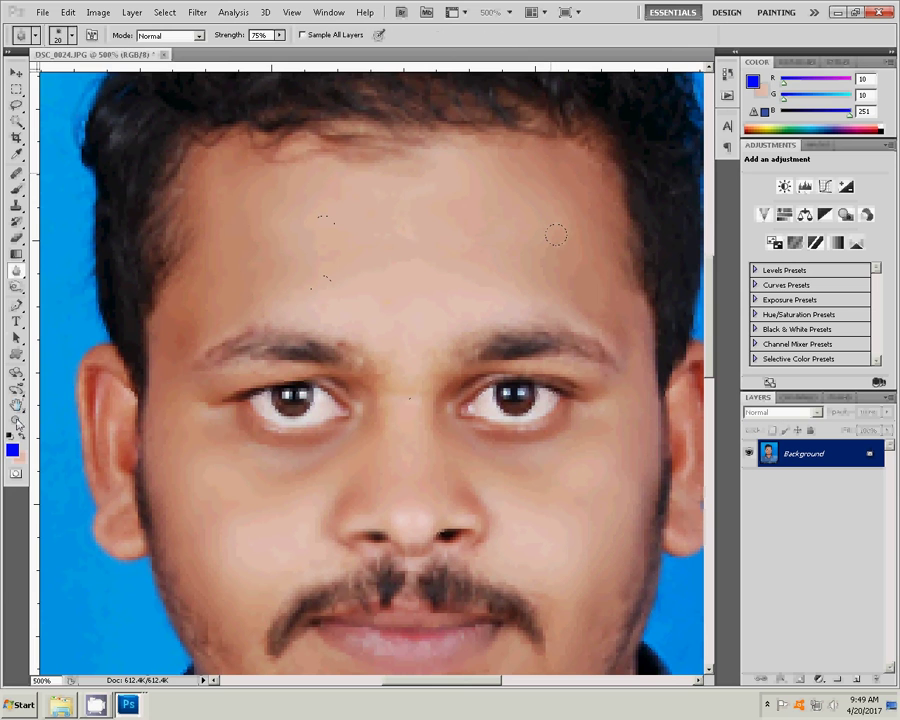
{"action": "key", "text": "z"}
{"action": "right_click", "coordinate": [384, 353]}
{"action": "left_click", "coordinate": [392, 355]}
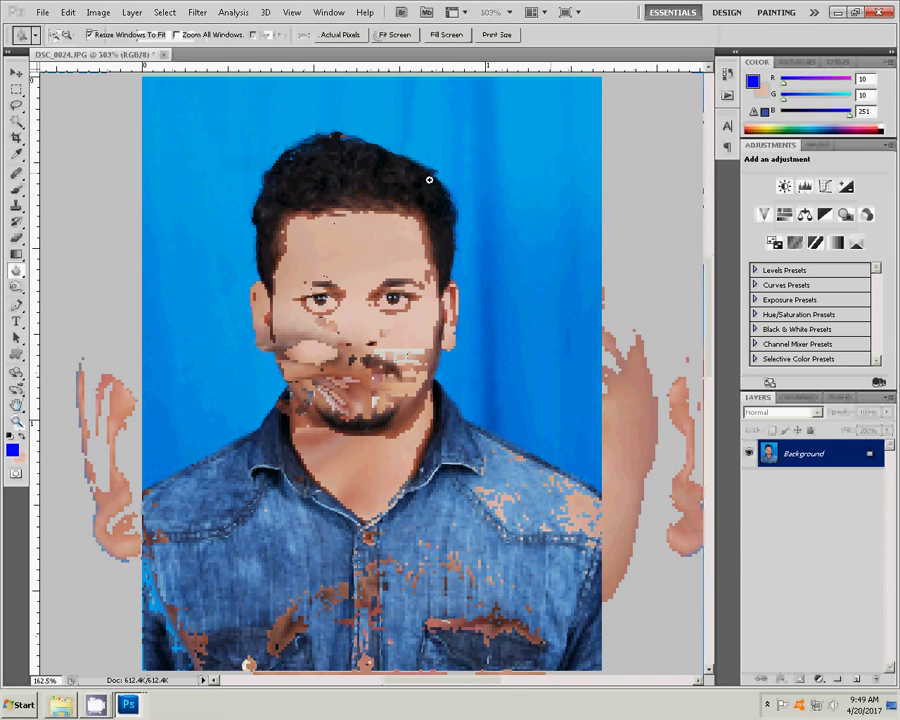
Add a Channel Mixer adjustment layer with the red output Constant set to -1.
{"action": "left_click", "coordinate": [866, 214]}
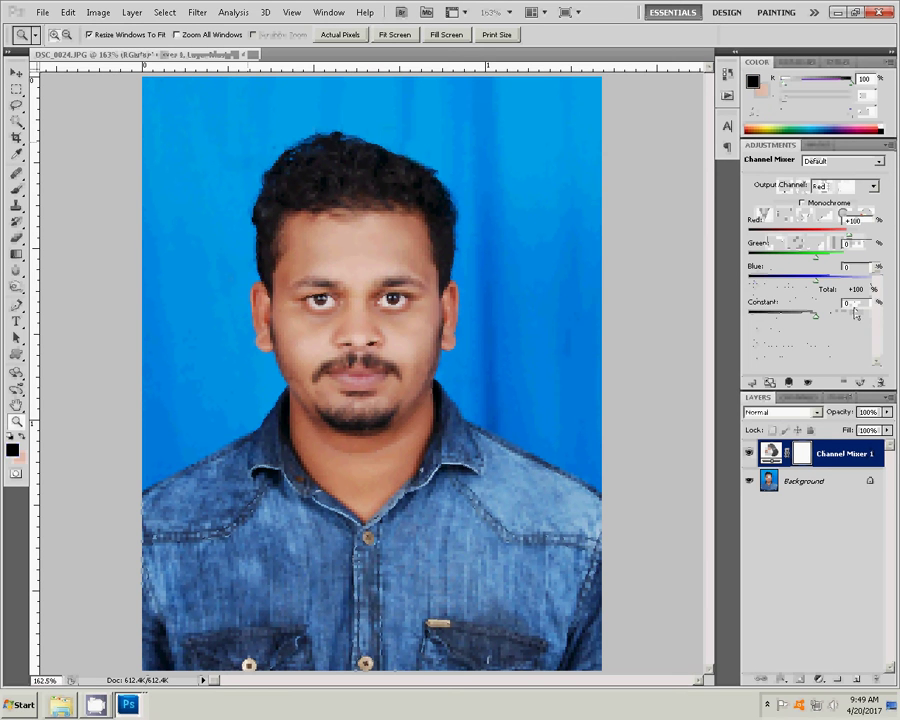
{"action": "left_click", "coordinate": [846, 303]}
{"action": "key", "text": "Up"}
{"action": "key", "text": "Down"}
{"action": "key", "text": "Down"}
{"action": "key", "text": "Down"}
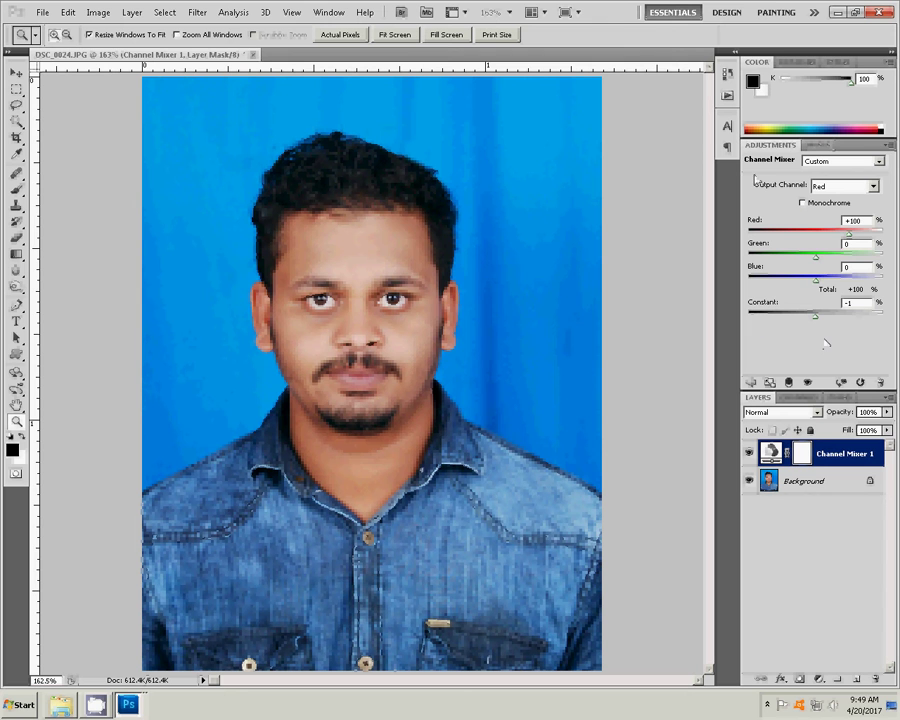
{"action": "left_click", "coordinate": [807, 489]}
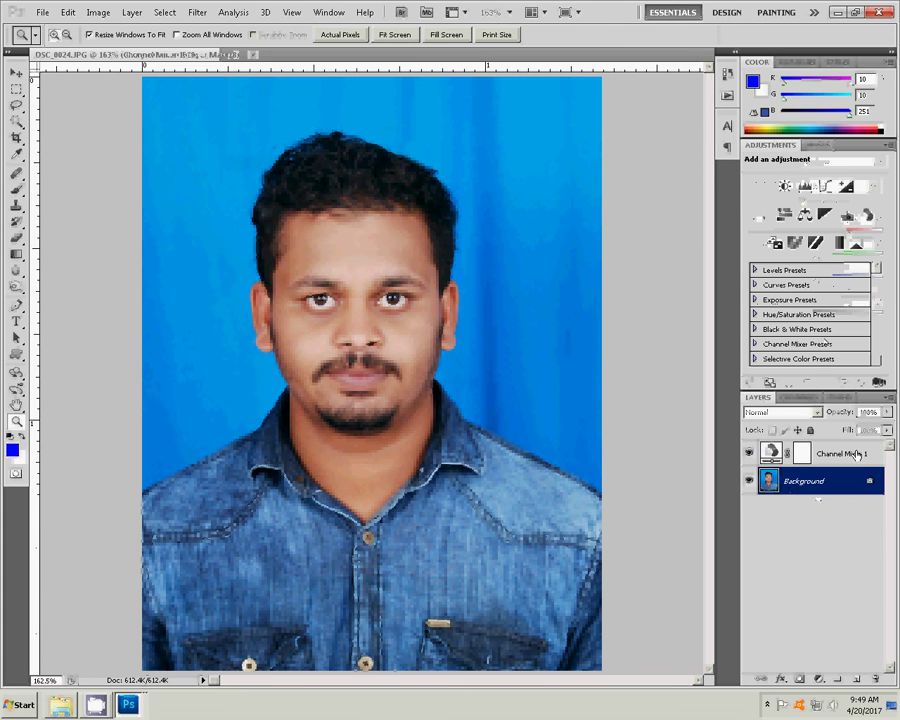
Add a Selective Color adjustment with Blacks at +8%, then flatten the image.
{"action": "left_click", "coordinate": [862, 250]}
{"action": "left_click", "coordinate": [808, 190]}
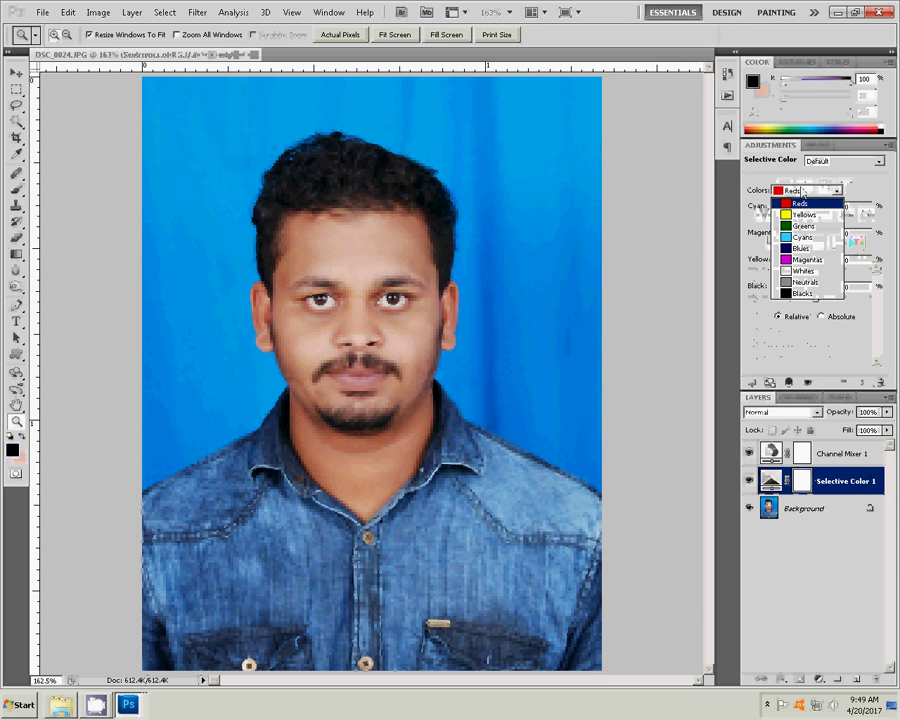
{"action": "left_click", "coordinate": [805, 293]}
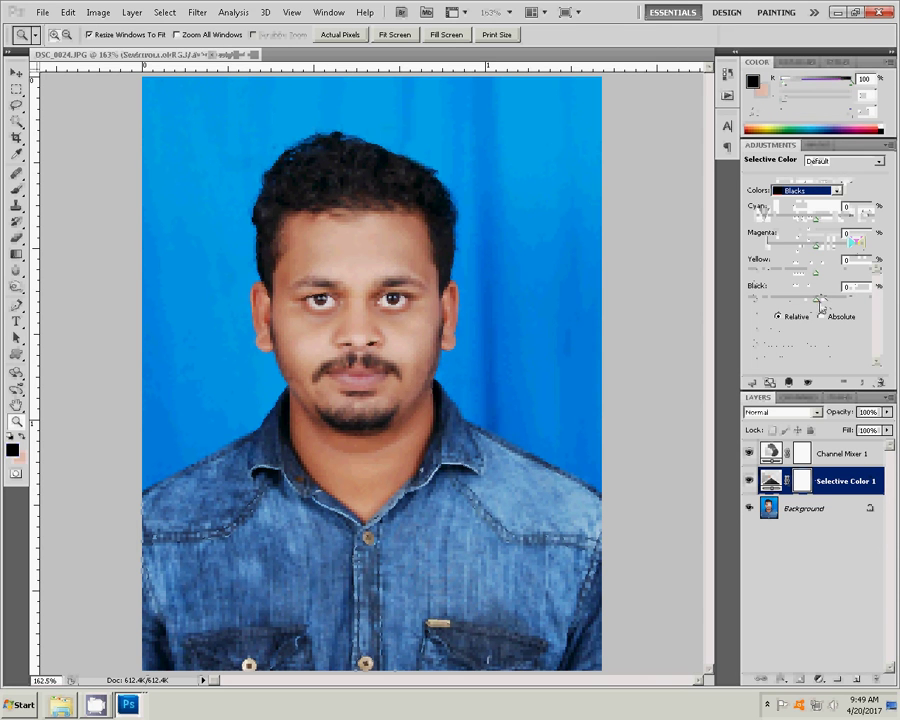
{"action": "left_click_drag", "start_coordinate": [818, 299], "coordinate": [821, 299]}
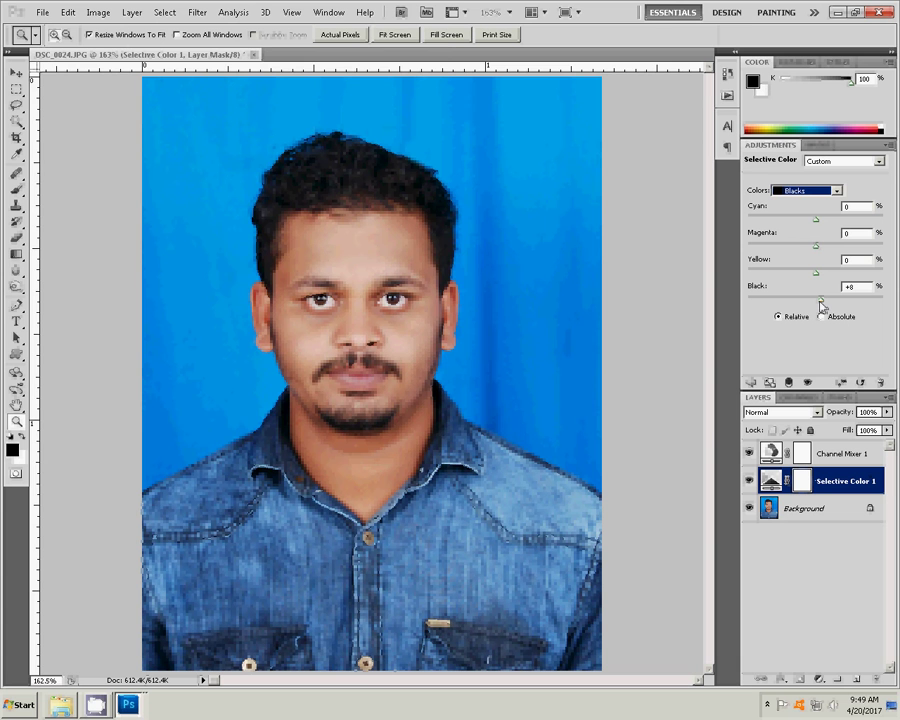
{"action": "left_click", "coordinate": [131, 12]}
{"action": "left_click", "coordinate": [165, 427]}
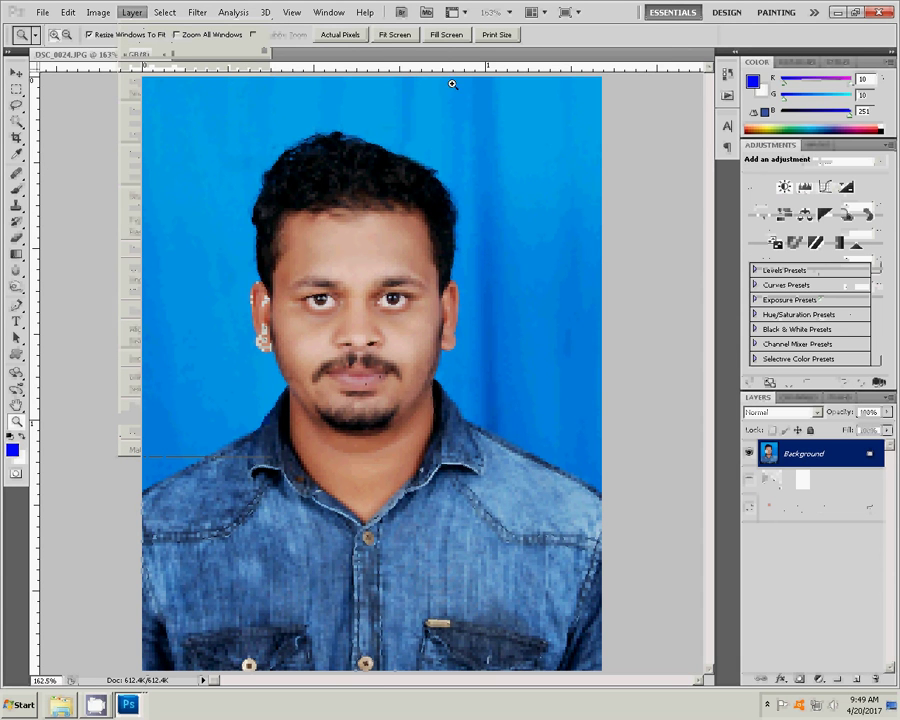
Float the document and run the 8-photo action (Shift+F6) to tile two rows of four.
{"action": "left_click_drag", "start_coordinate": [90, 54], "coordinate": [575, 112]}
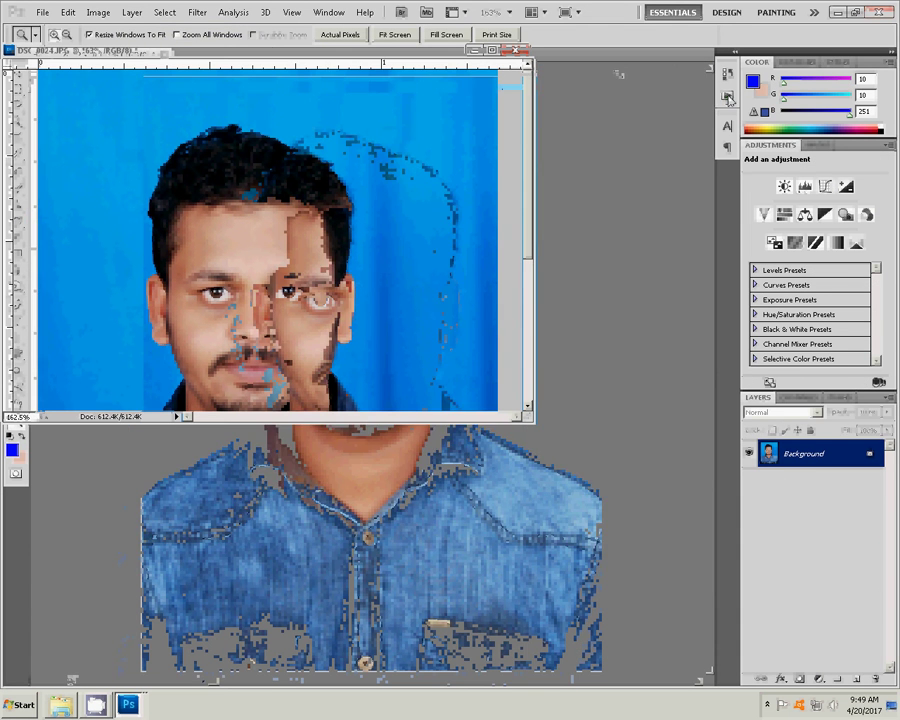
{"action": "left_click", "coordinate": [727, 95]}
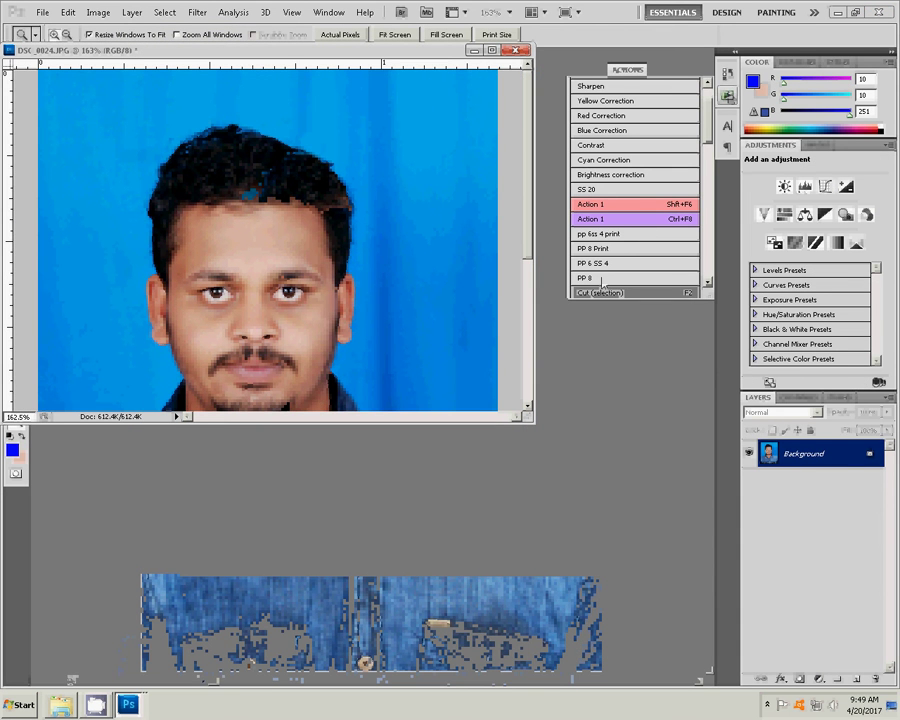
{"action": "key", "text": "shift+F6"}
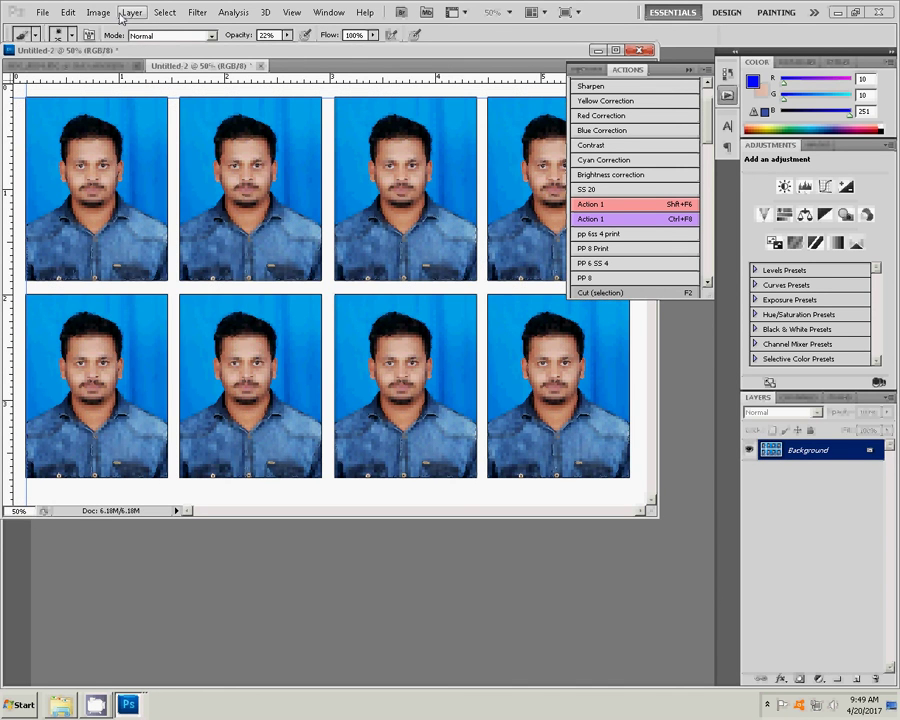
Dismiss the Layer menu and collapse the Actions panel list.
{"action": "left_click", "coordinate": [128, 12]}
{"action": "left_click", "coordinate": [176, 425]}
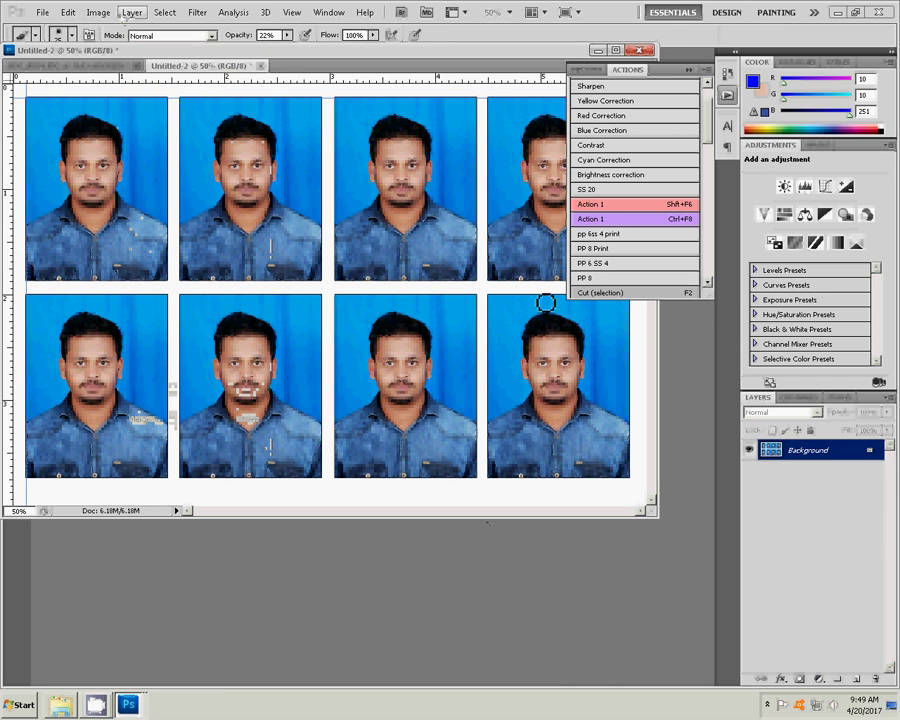
{"action": "left_click", "coordinate": [818, 458]}
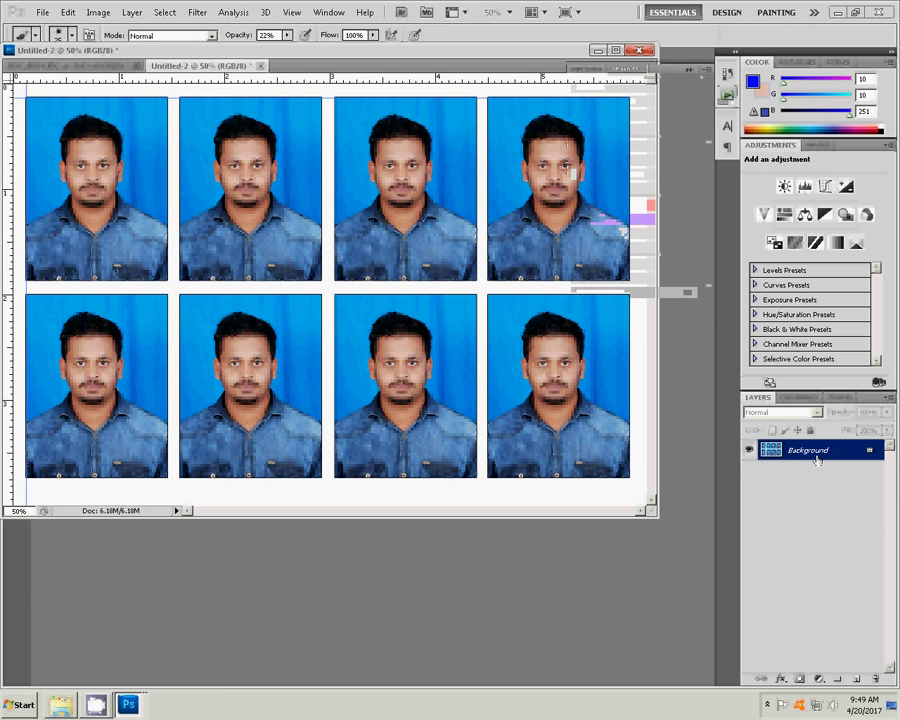
Save the sheet as JPEG '3-4x6=4' at Quality 10 Maximum, then bring up the screen recorder.
{"action": "left_click", "coordinate": [43, 12]}
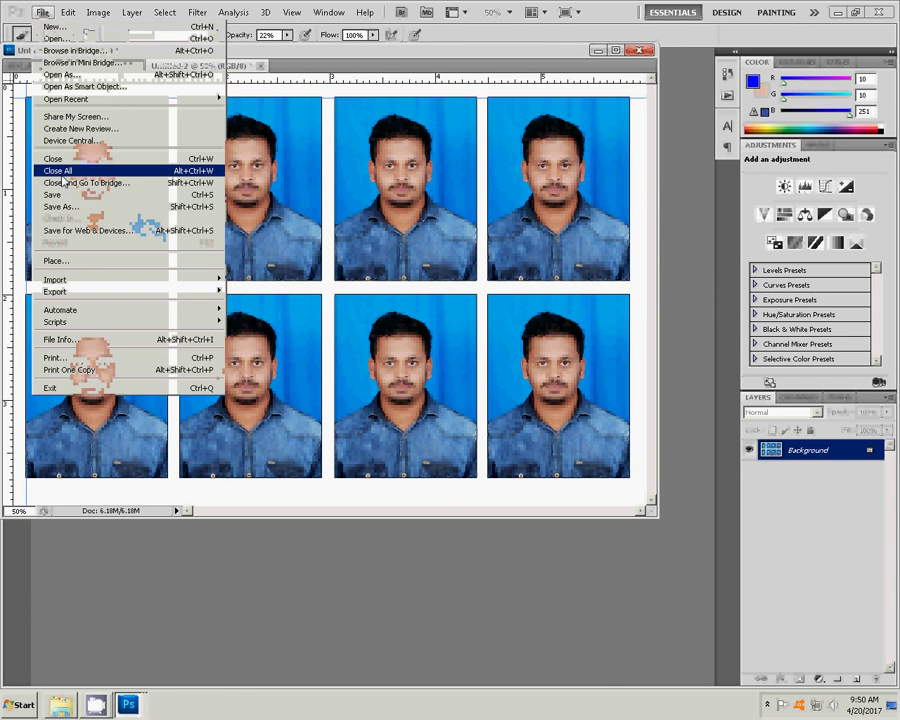
{"action": "left_click", "coordinate": [62, 208]}
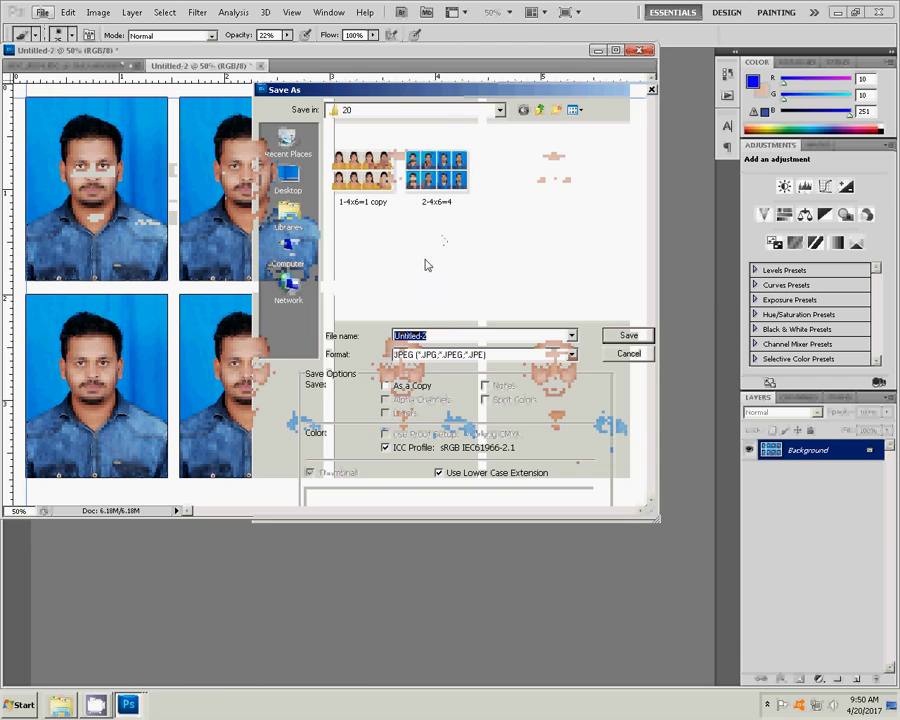
{"action": "type", "text": "3-4x6=4"}
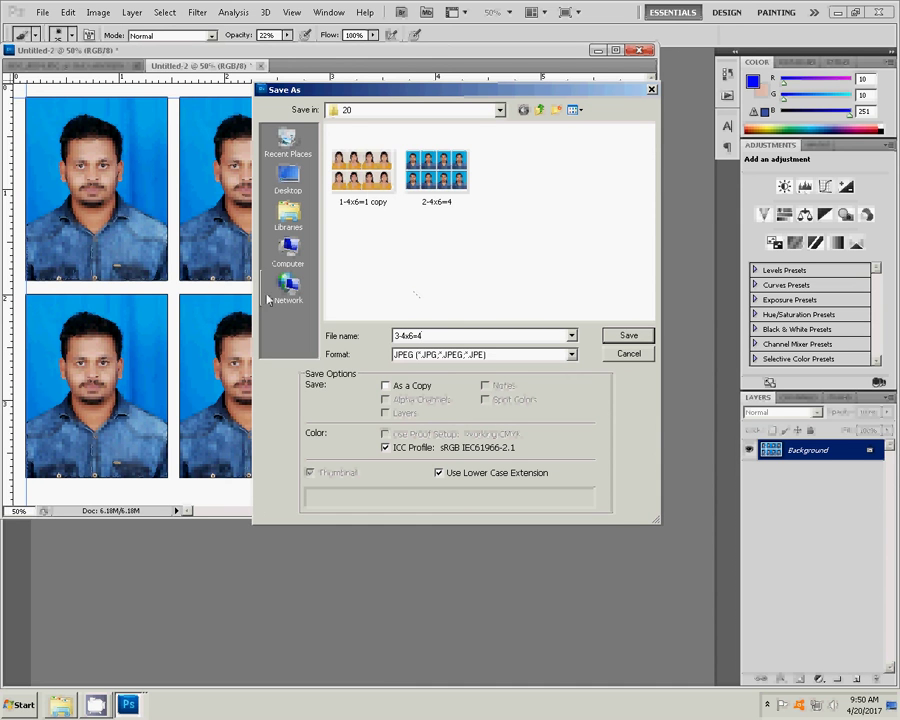
{"action": "left_click", "coordinate": [620, 337]}
{"action": "left_click", "coordinate": [618, 340]}
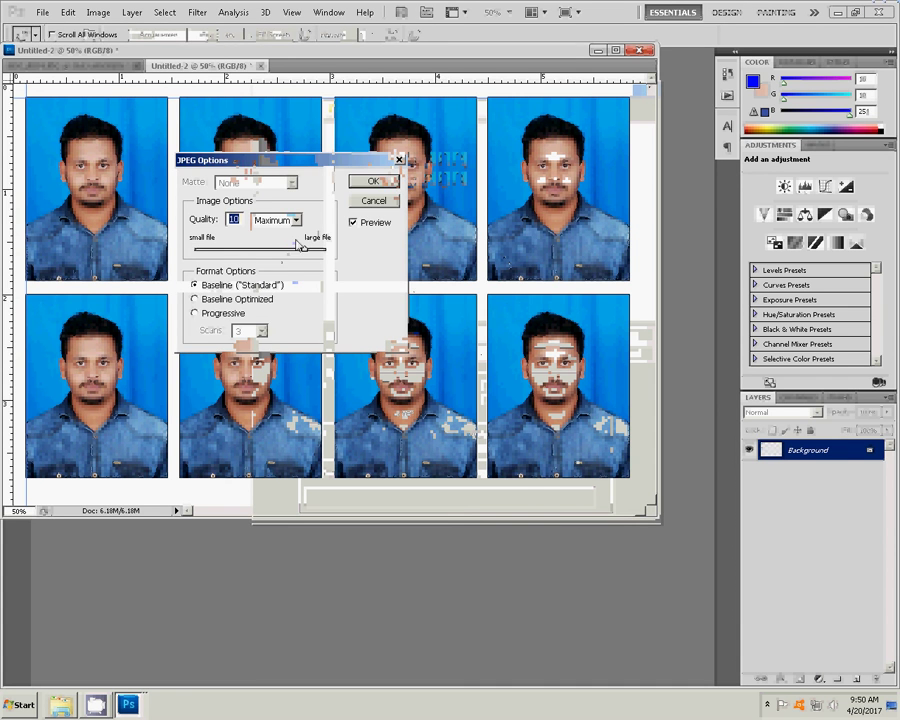
{"action": "left_click", "coordinate": [375, 180]}
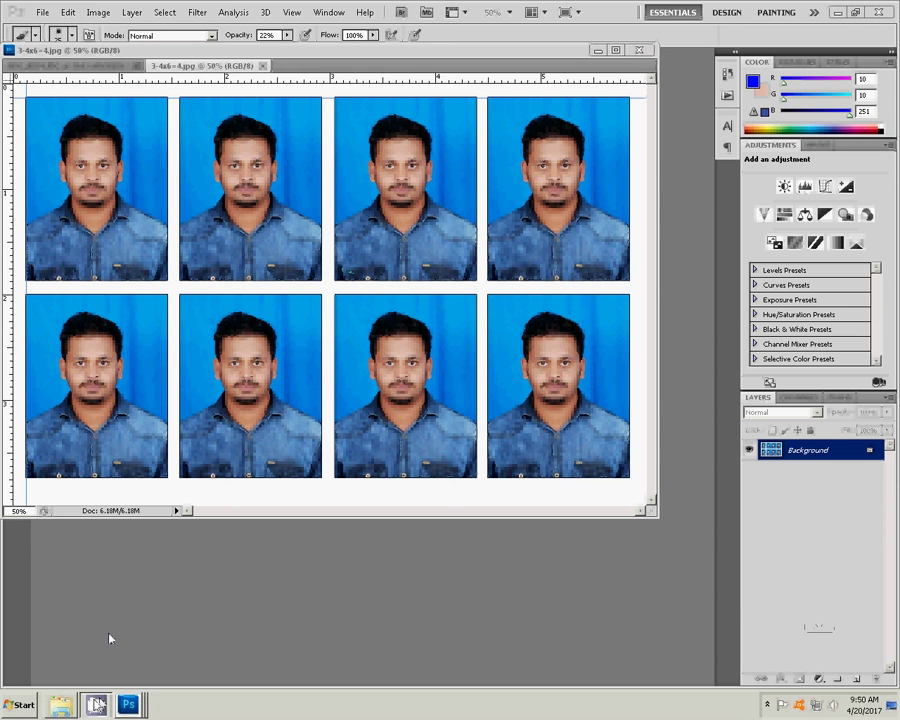
{"action": "left_click", "coordinate": [768, 705]}
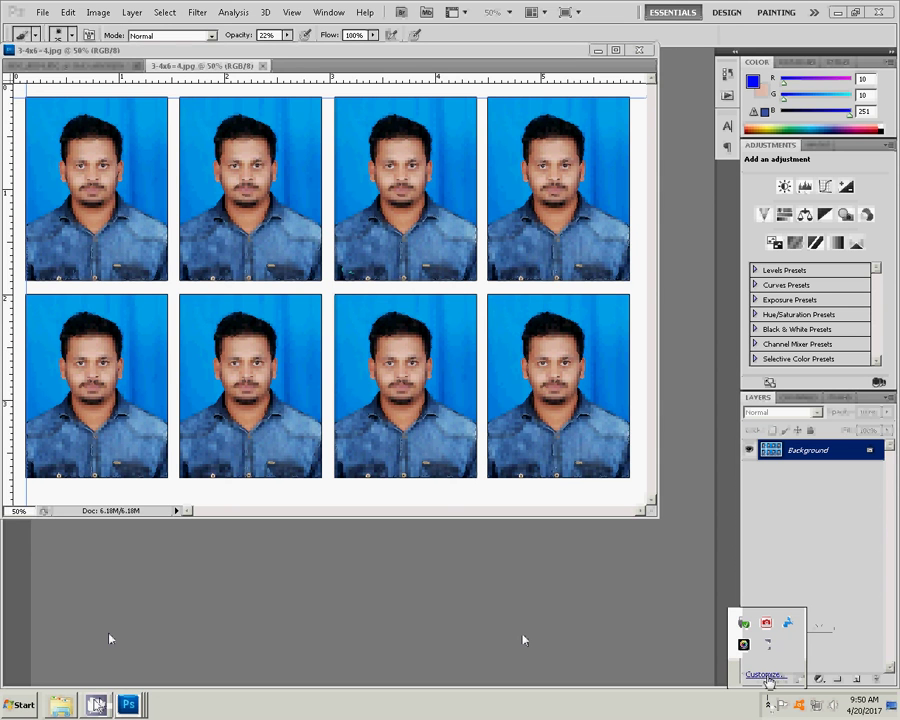
{"action": "left_click", "coordinate": [766, 647]}
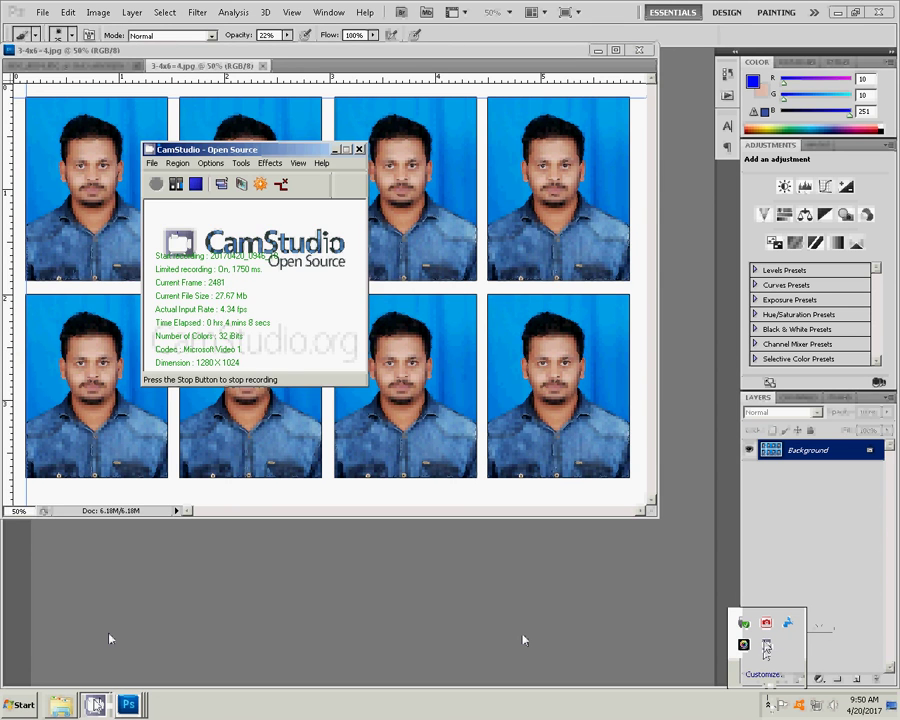